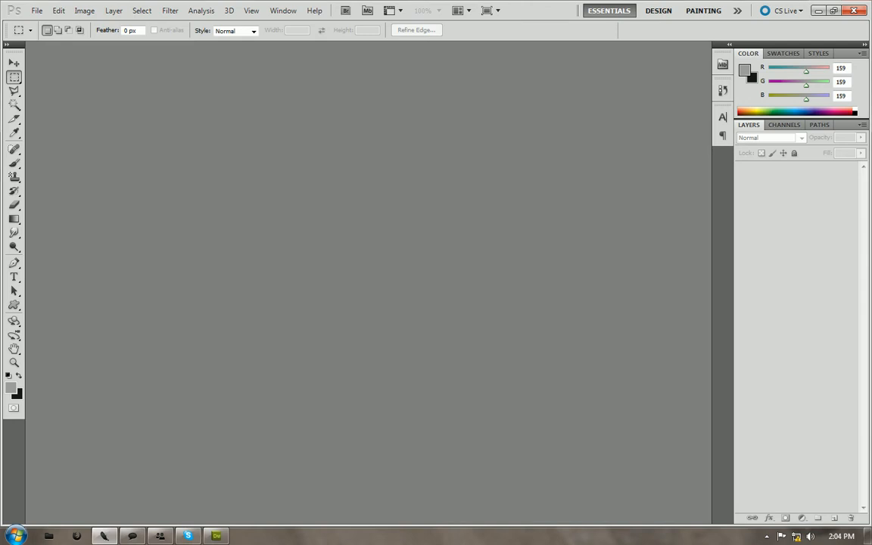
Create a 1000 × 60 pixel document at 200 pixels/inch and fill it with a vertical gradient from grey at the top to black
key("alt")
key("f")
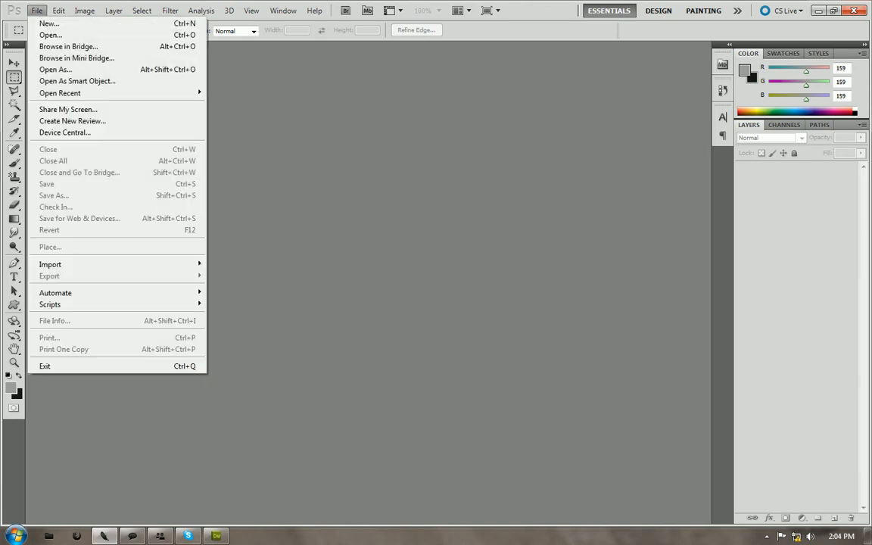
key("Down")
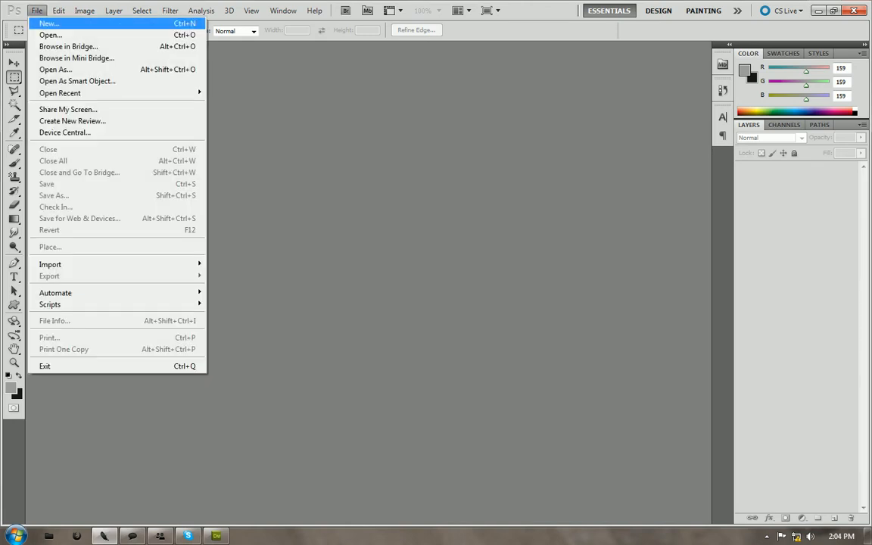
key("Return")
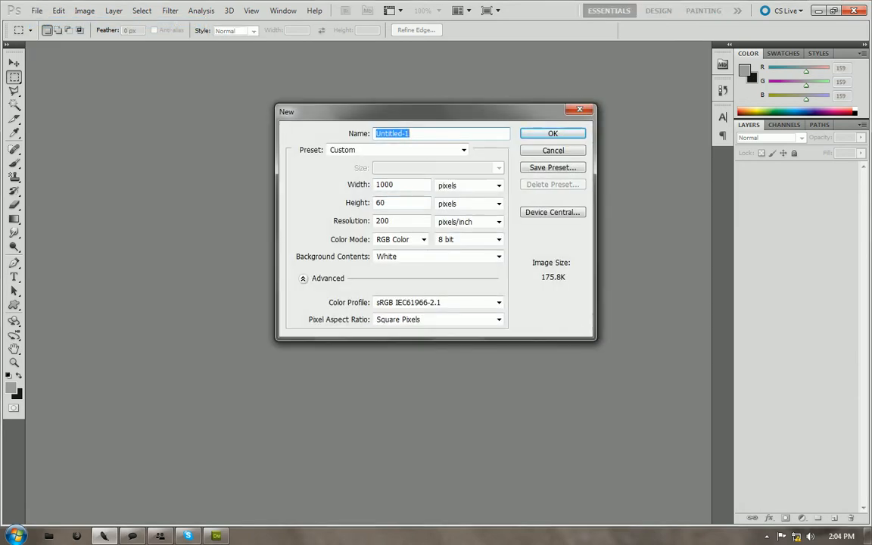
key("Return")
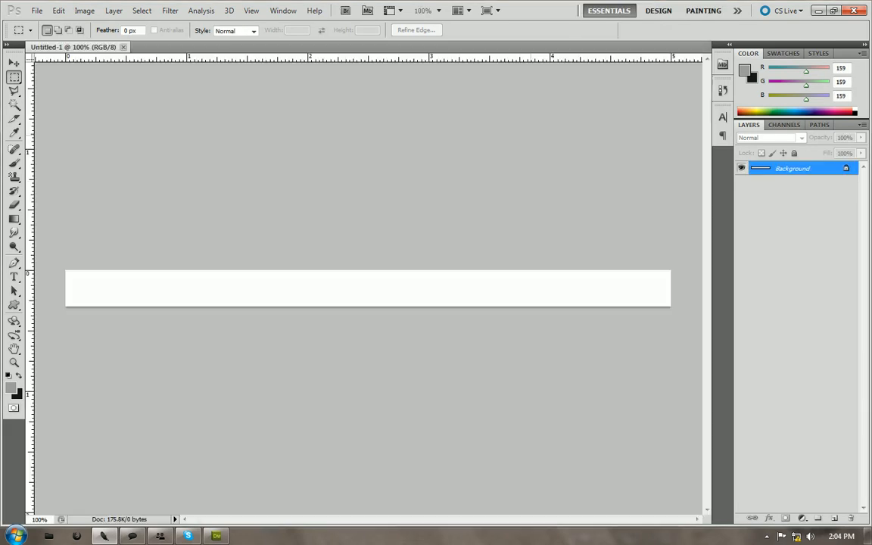
key("g")
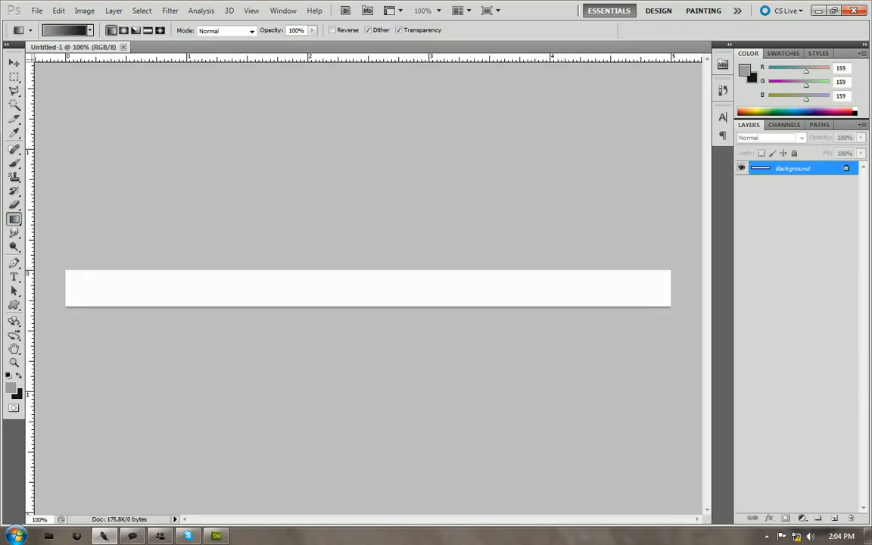
left_click_drag(308, 270, 308, 310)
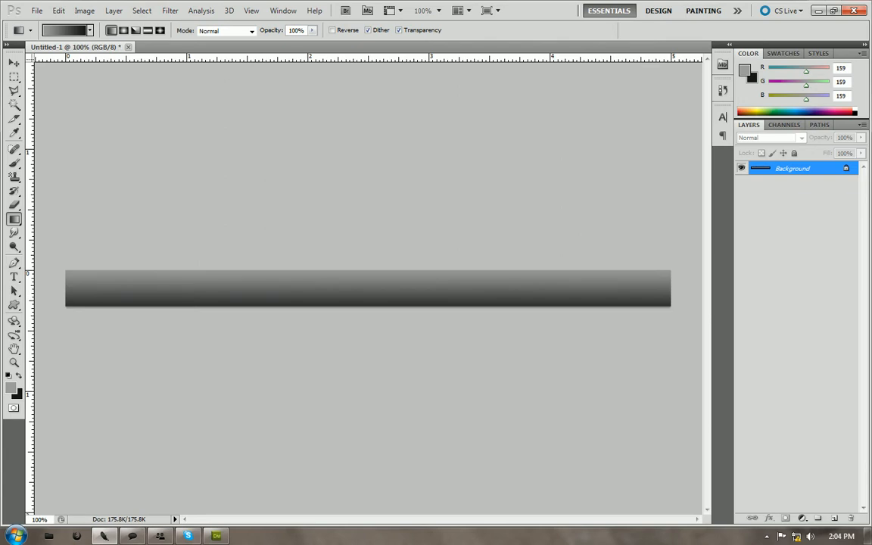
Add the separate text labels Home and Contact along the left half of the bar
key("t")
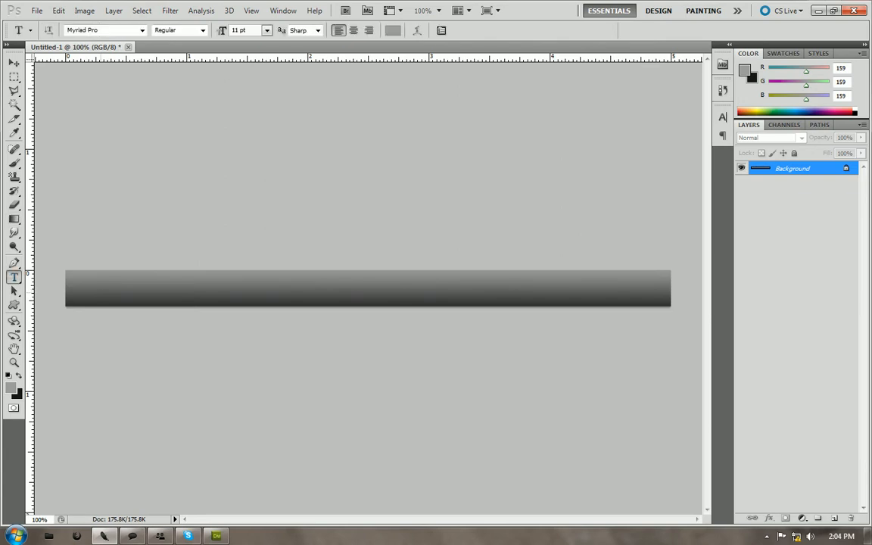
left_click(101, 292)
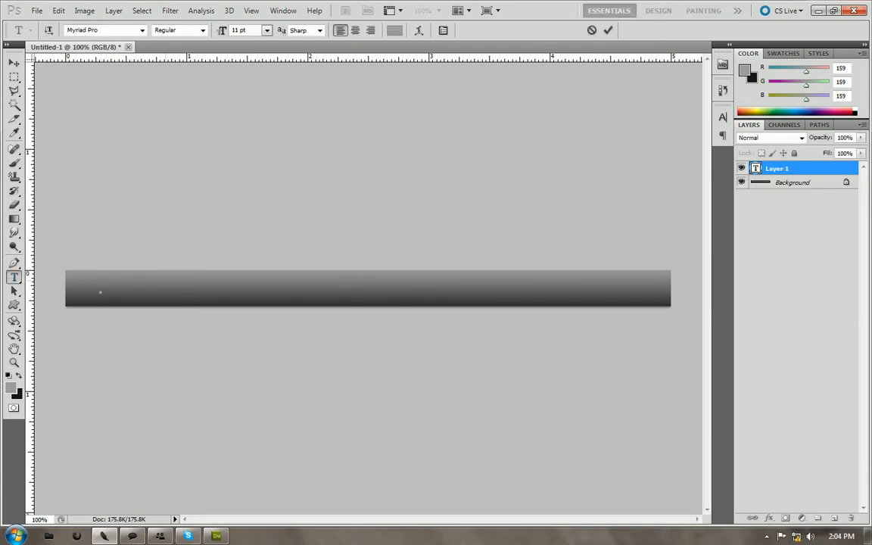
type("Home")
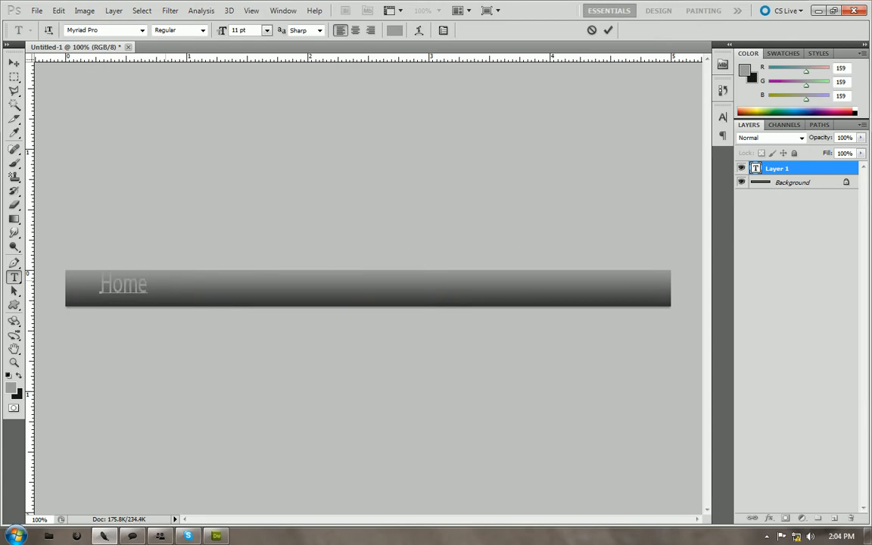
left_click(607, 29)
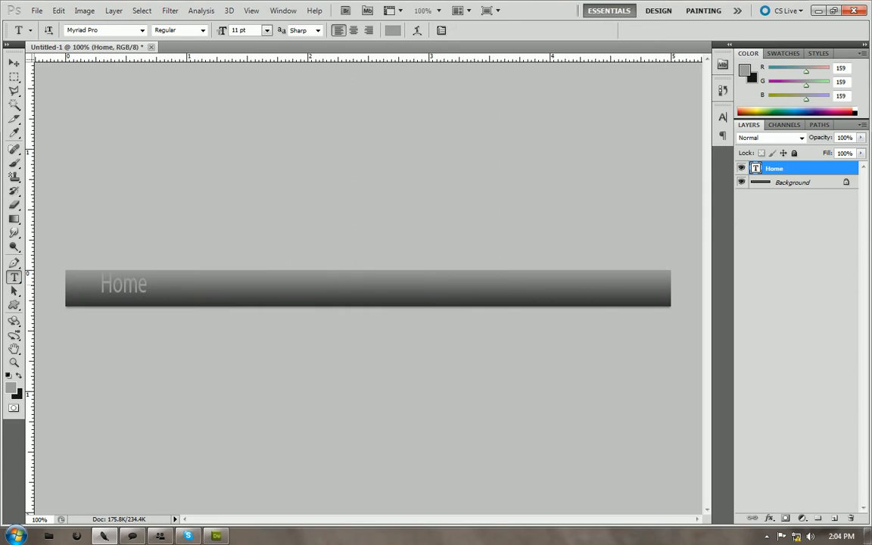
left_click(188, 285)
type("Con")
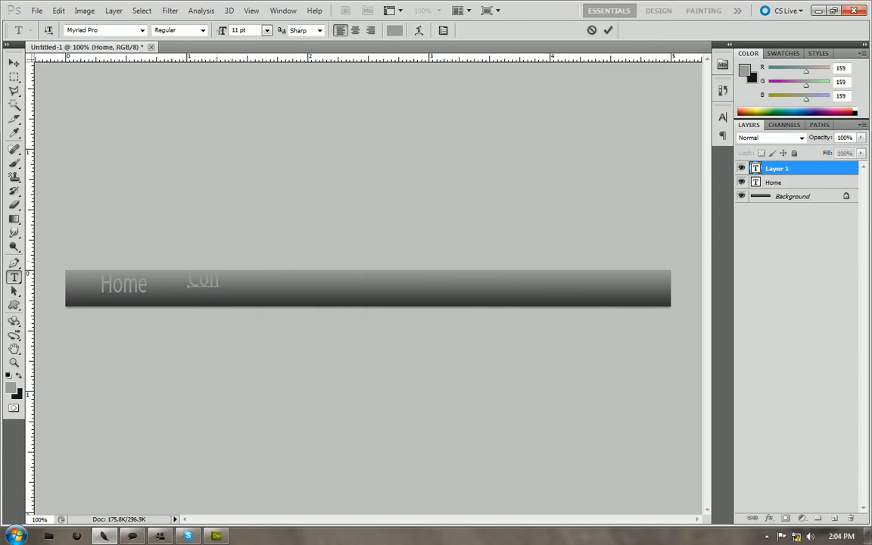
type("tact")
left_click(607, 29)
Add the separate text labels News and About along the bar, after Contact
left_click(306, 286)
type("News")
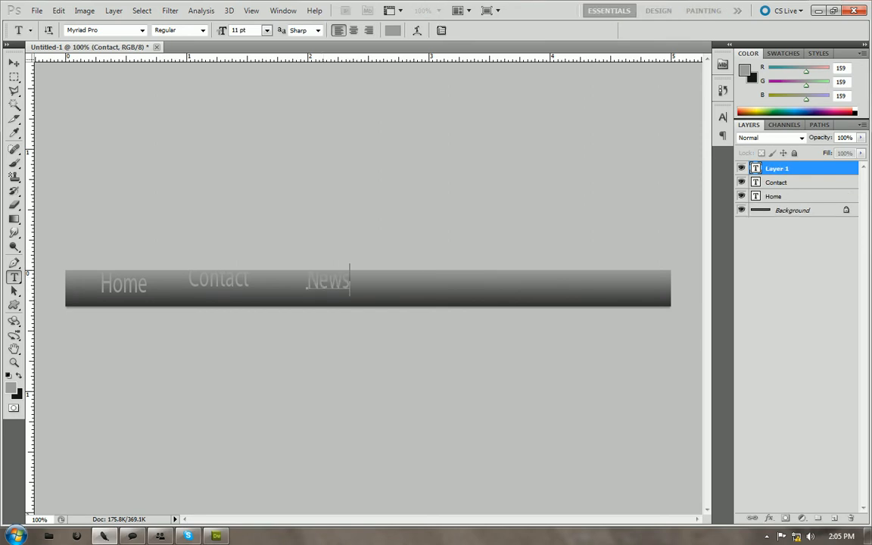
left_click(608, 29)
left_click(413, 287)
type("About")
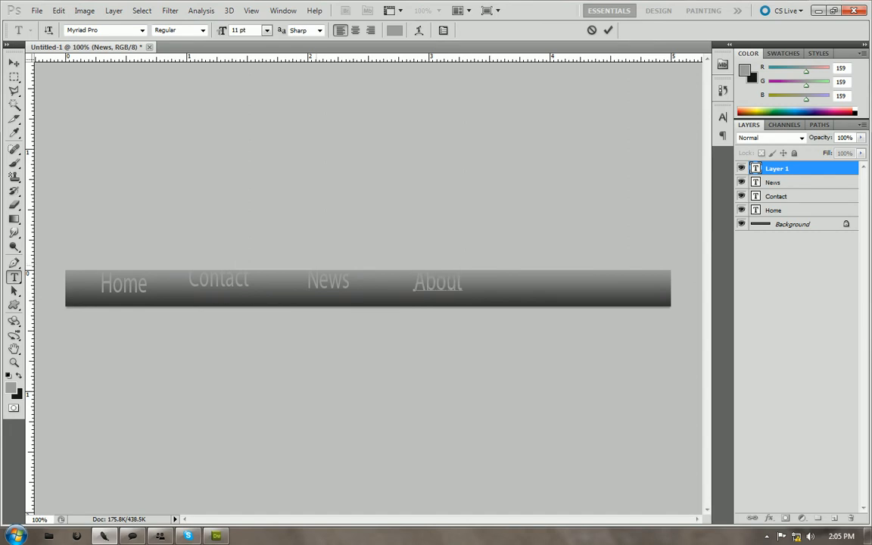
left_click(14, 76)
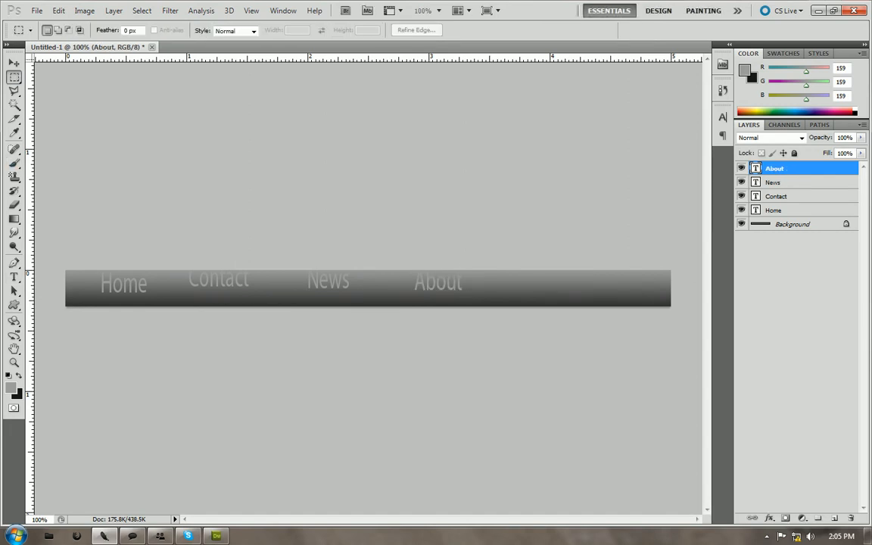
left_click(14, 119)
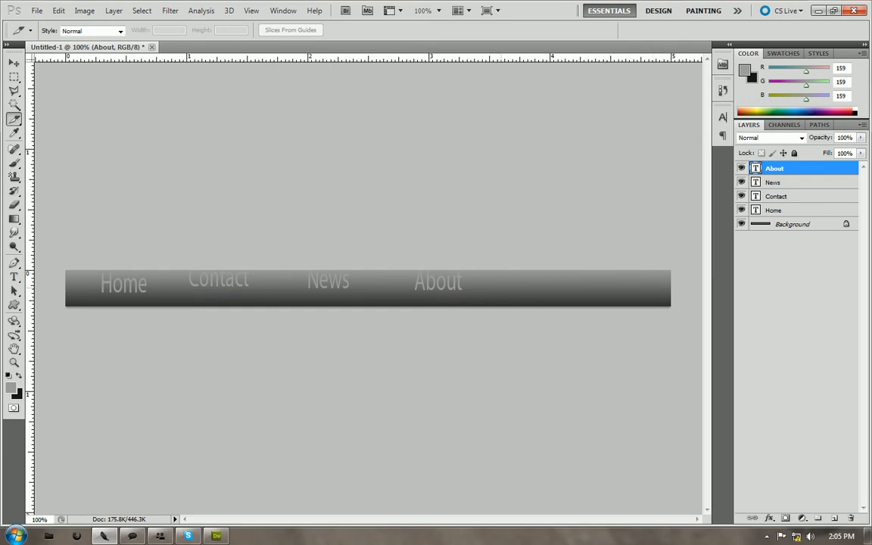
right_click(501, 289)
key("Escape")
right_click(14, 119)
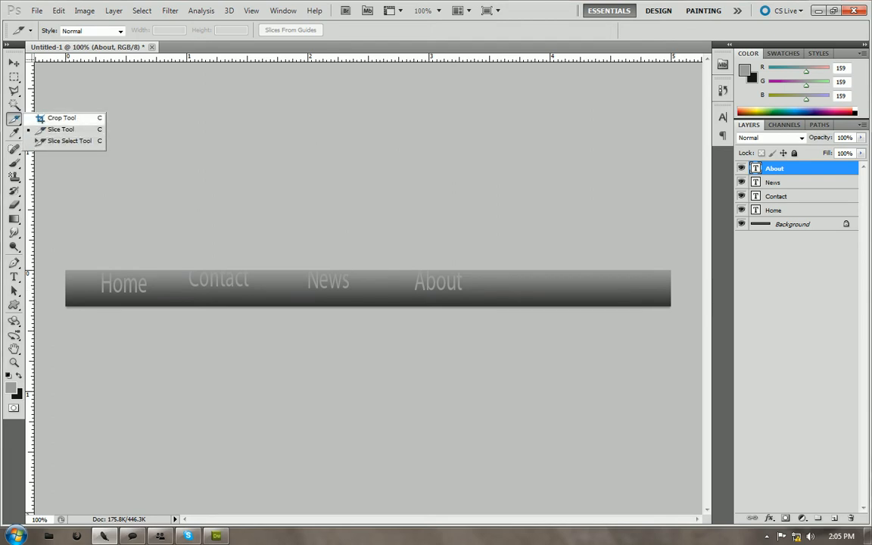
left_click(61, 118)
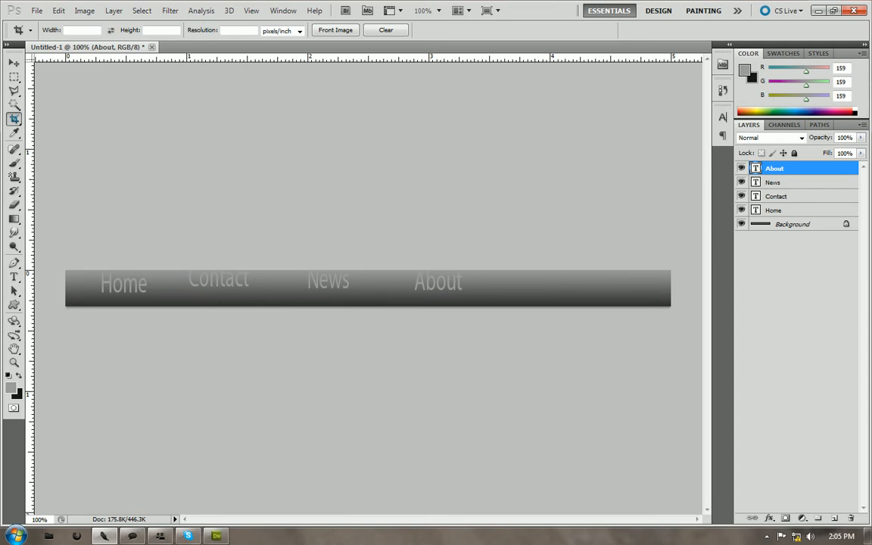
right_click(15, 119)
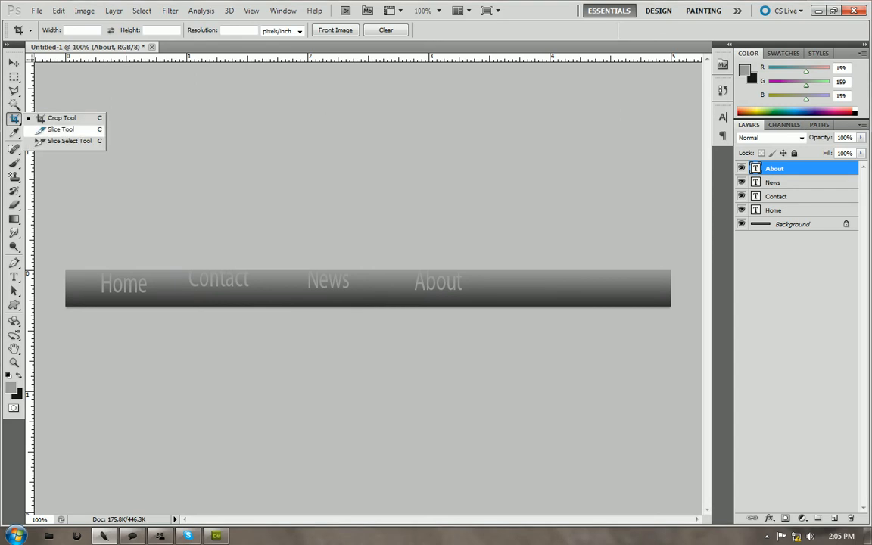
Divide the whole bar vertically into 4 evenly spaced slices across with the Slice tool
left_click(60, 130)
right_click(443, 260)
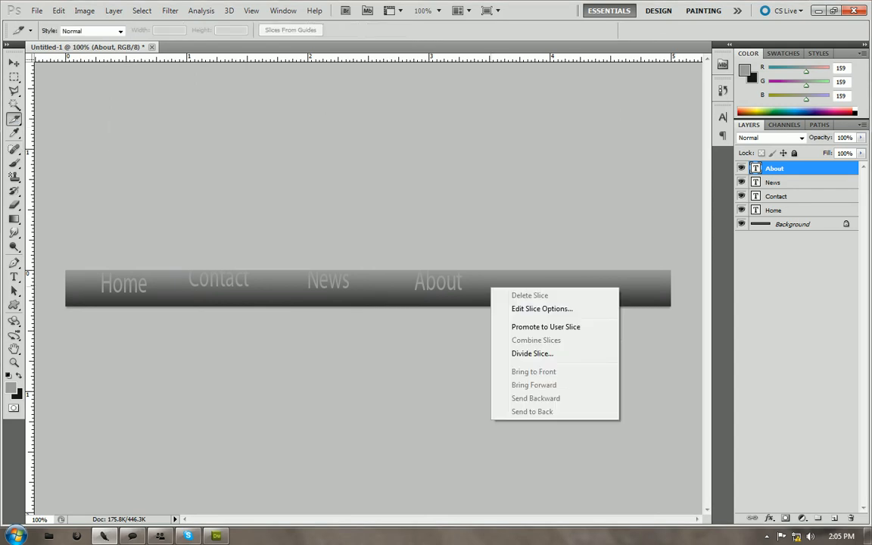
left_click(476, 319)
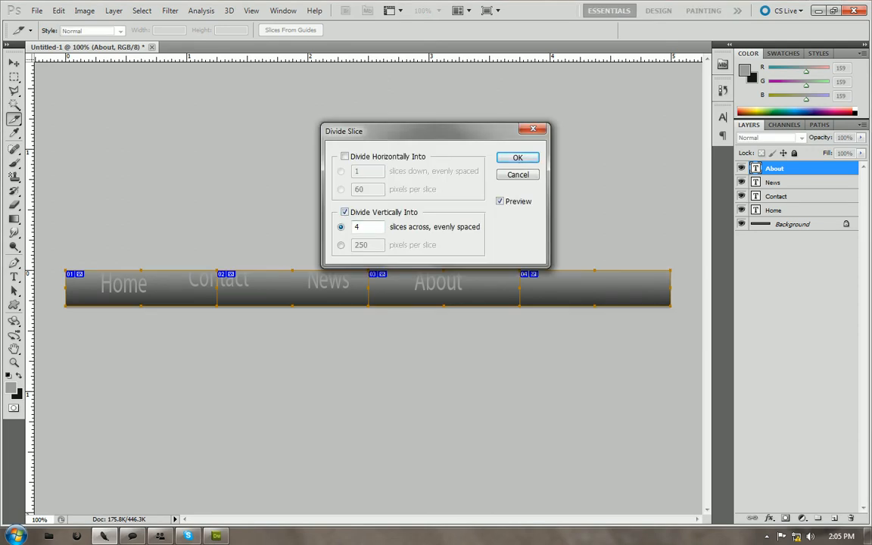
left_click_drag(431, 131, 426, 96)
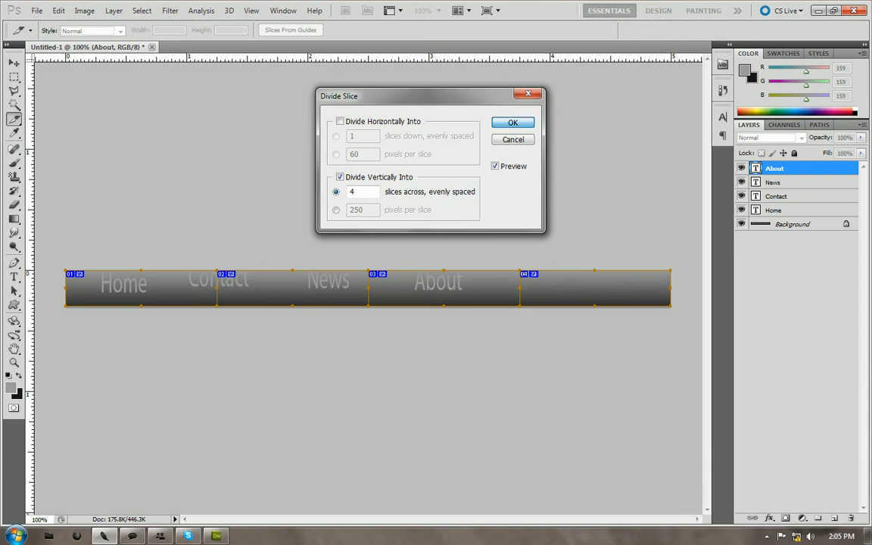
key("Return")
Move the About label to the middle of the fourth slice, select that slice's area and nudge the label slightly down
key("m")
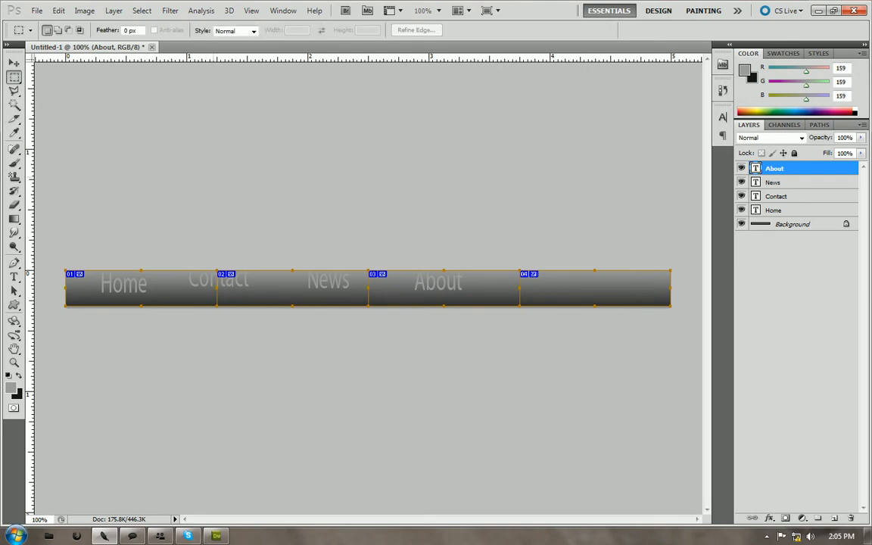
key("v")
left_click_drag(438, 282, 596, 287)
key("m")
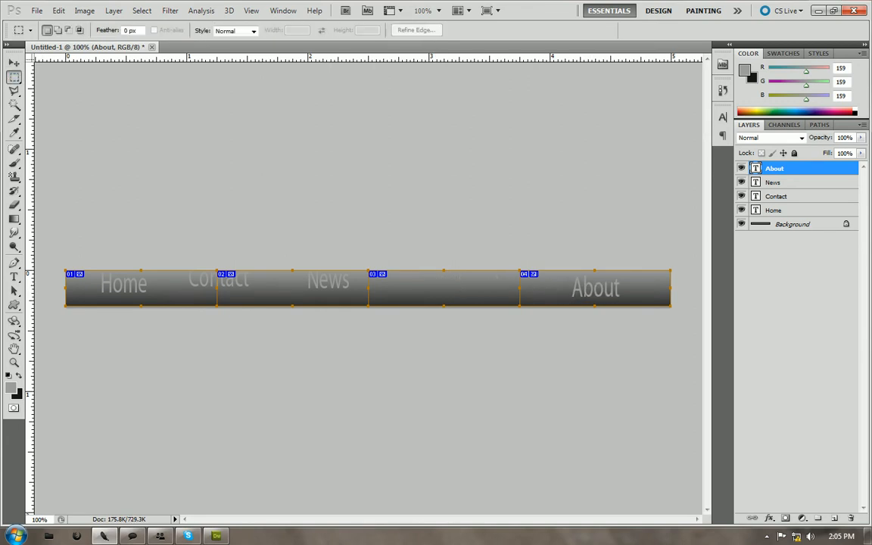
left_click_drag(544, 286, 670, 307)
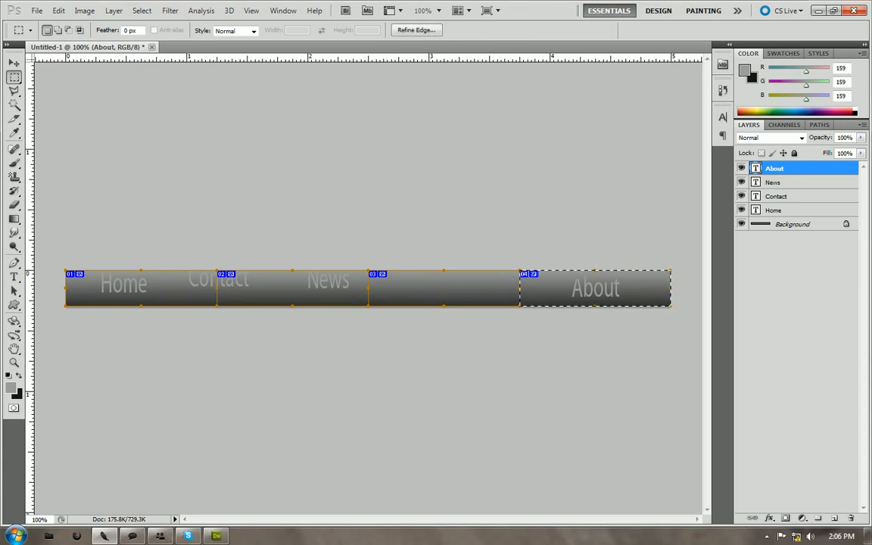
key("v")
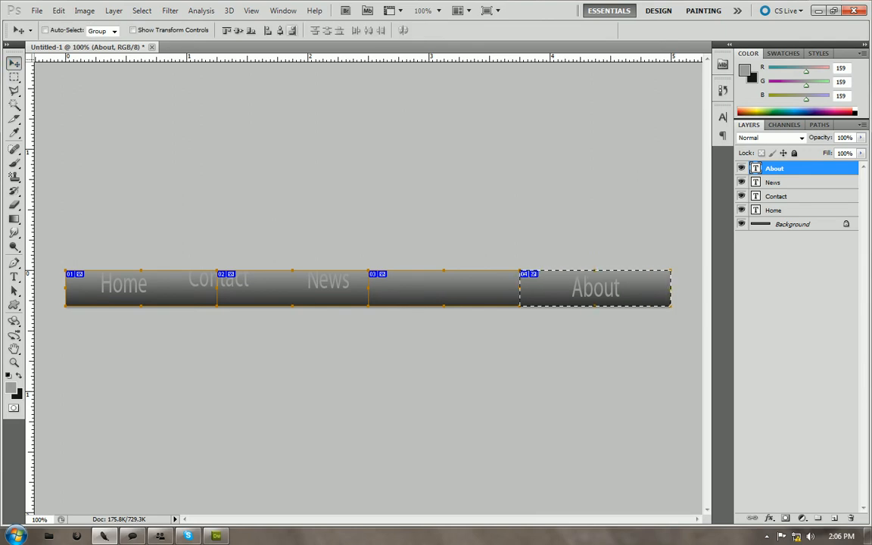
key("Down")
key("Down")
key("Down")
key("Down")
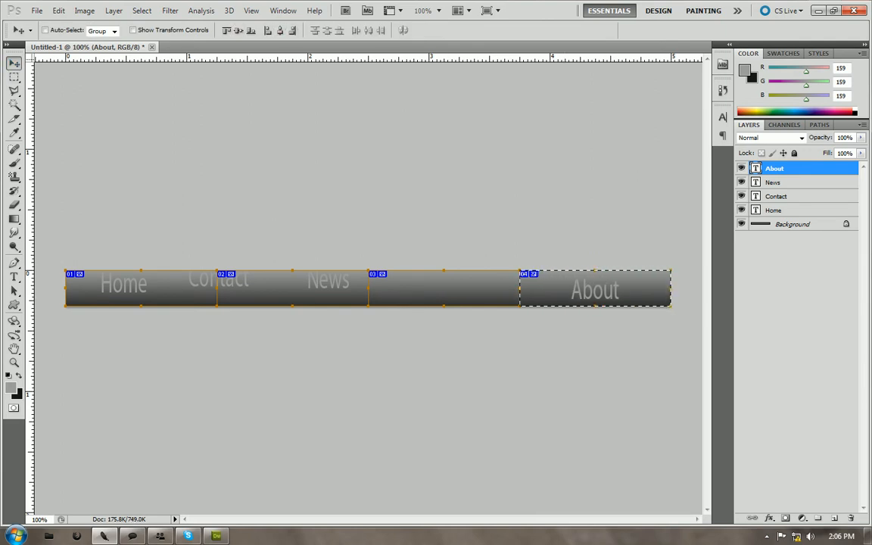
Select the third slice's area and move the News label to its centre
left_click(774, 182)
key("m")
left_click_drag(368, 270, 520, 307)
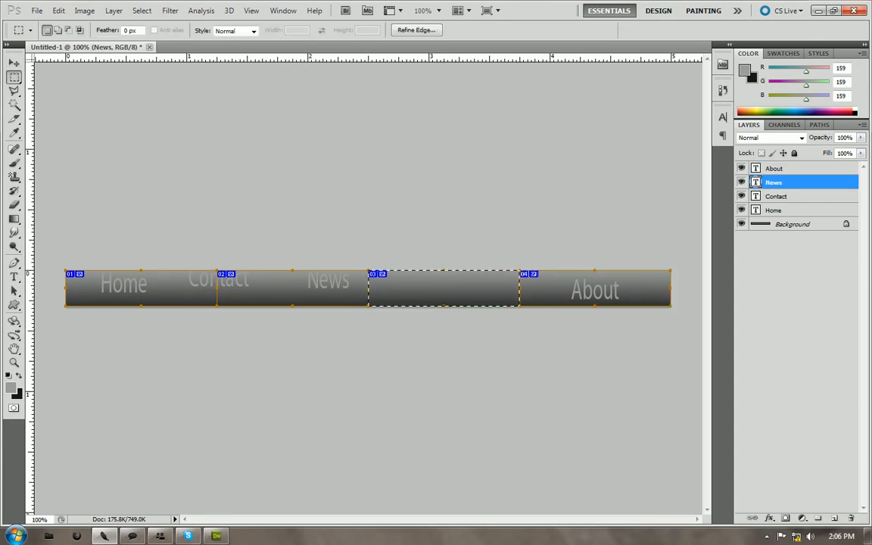
key("v")
left_click_drag(327, 280, 443, 290)
Centre the Contact label horizontally and vertically within a selection of the second slice, and clear the selection
key("m")
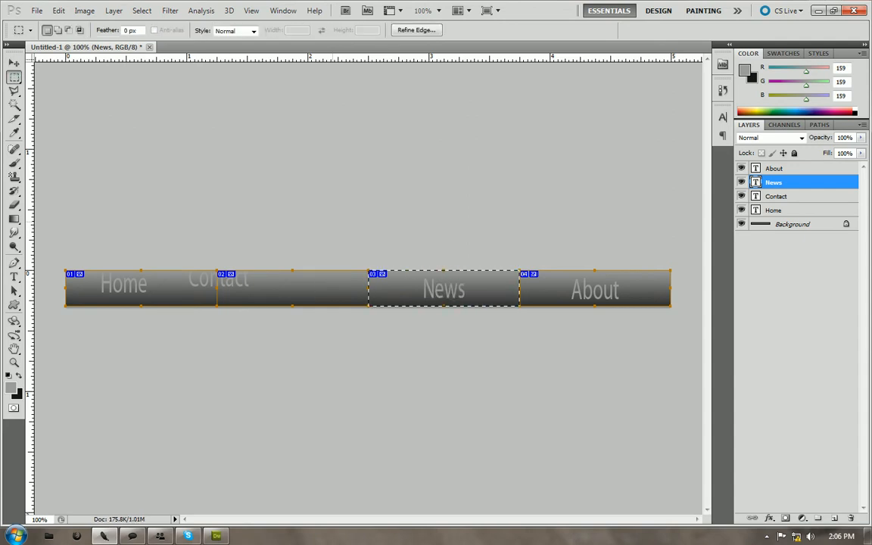
mouse_move(218, 270)
left_mouse_down()
mouse_move(256, 297)
mouse_move(218, 270)
left_mouse_up()
key("ctrl+d")
key("alt+bracketleft")
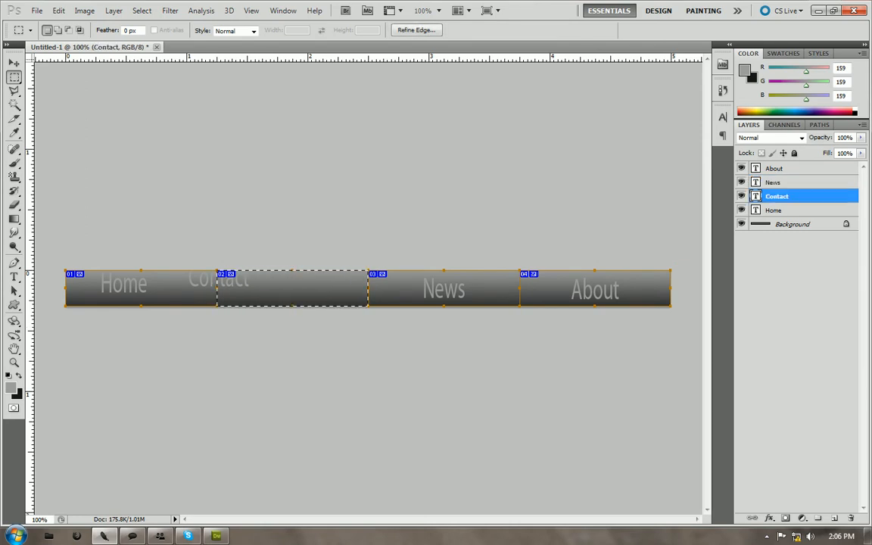
key("v")
left_click(279, 31)
left_click(237, 30)
key("m")
key("ctrl+d")
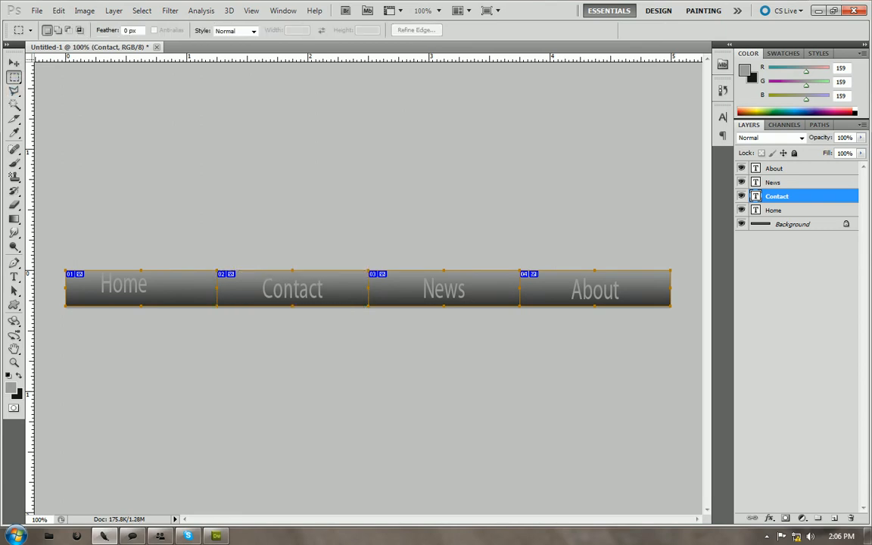
Centre the Home label horizontally and vertically within a selection of the first slice, and clear the selection
key("alt+bracketleft")
left_click_drag(115, 306, 217, 306)
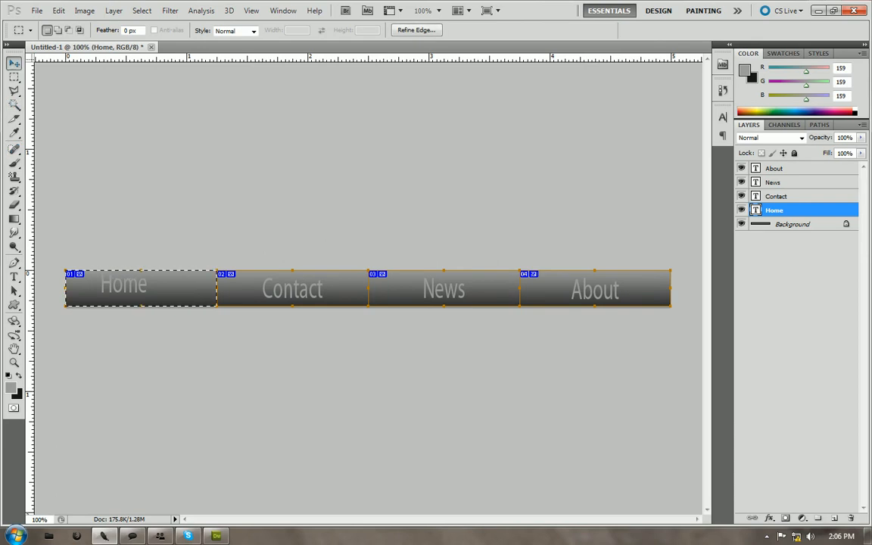
left_click(14, 63)
left_click(280, 30)
left_click(238, 30)
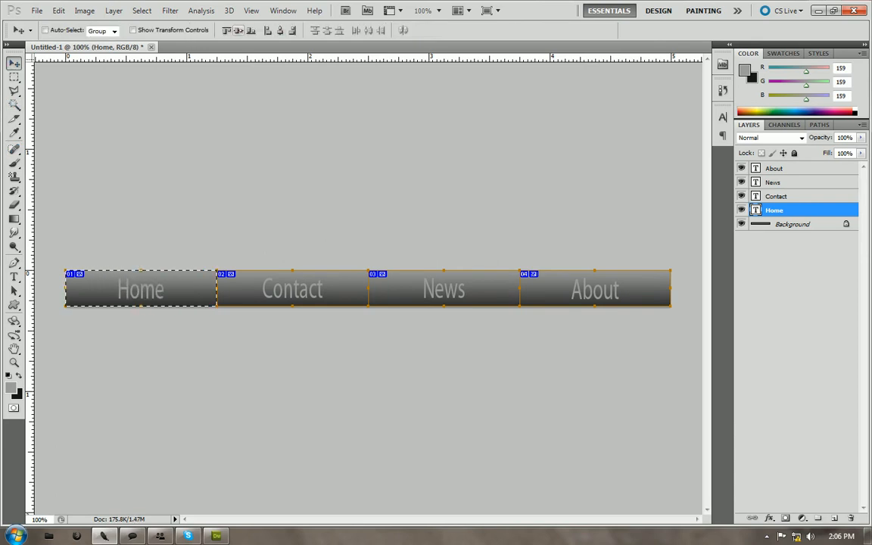
key("m")
key("ctrl+d")
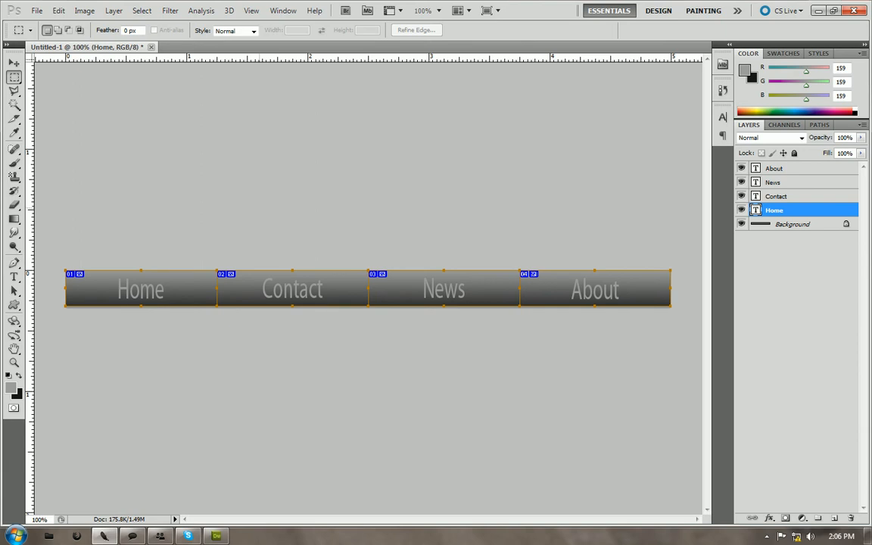
left_click(14, 277)
left_click(14, 118)
right_click(97, 282)
left_click(97, 246)
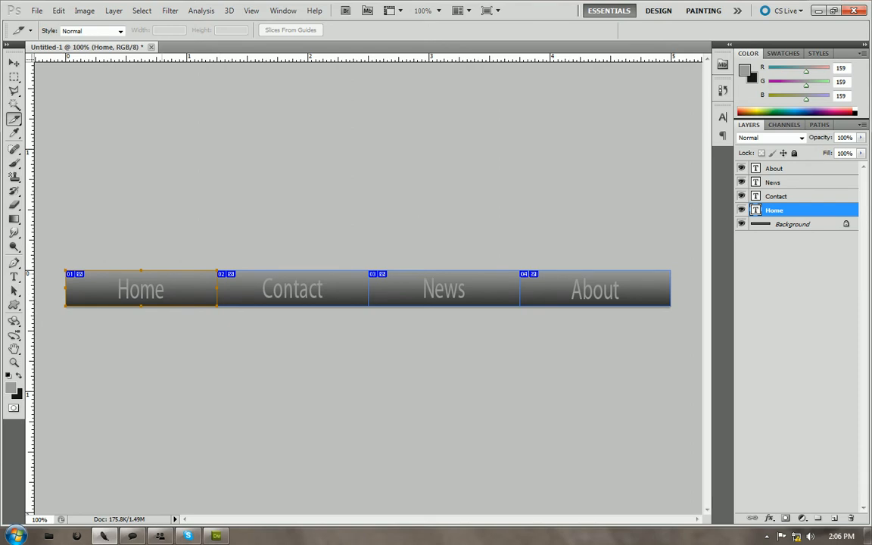
right_click(148, 287)
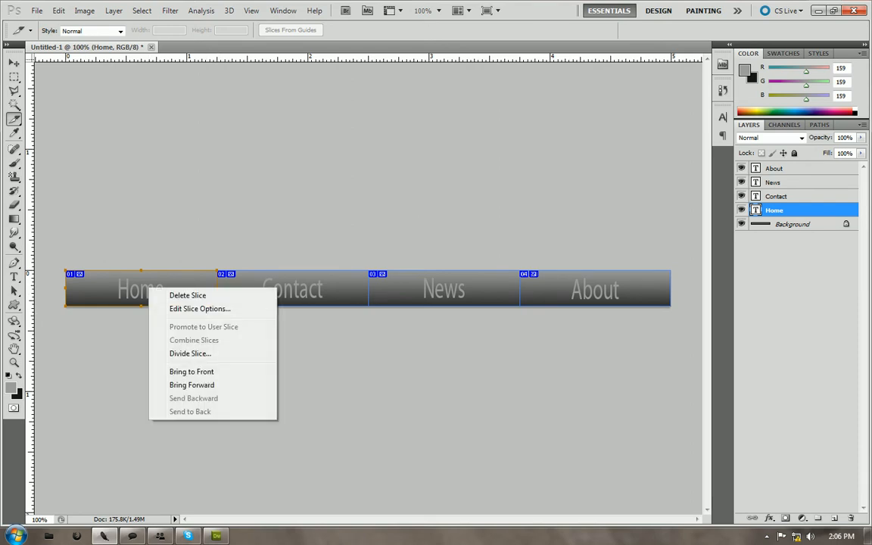
left_click(199, 309)
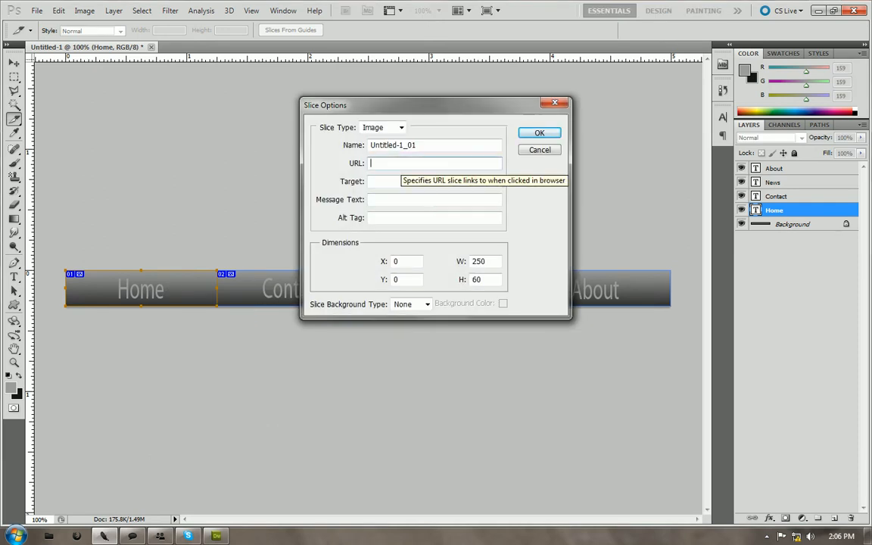
type("http")
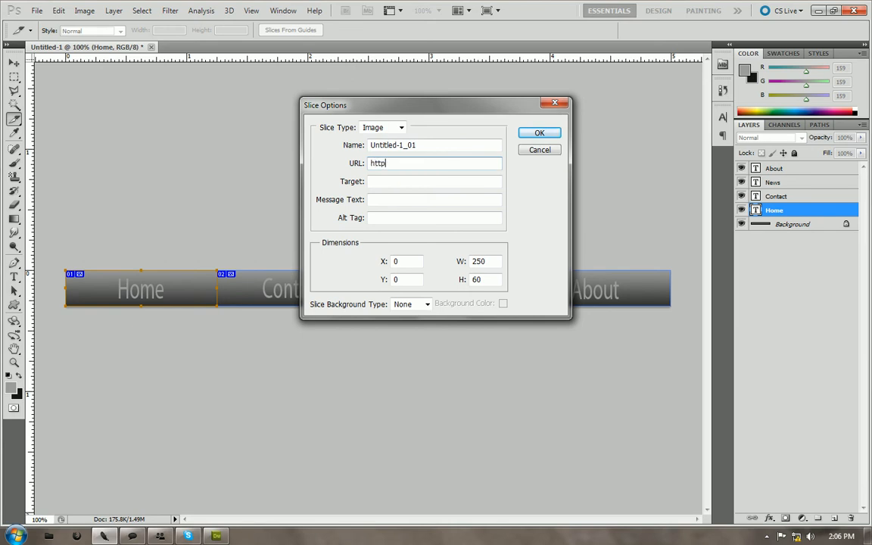
type("://www.google.com")
Set the Home slice's message text to google and its alt tag to Home, and apply the slice options
left_click(371, 199)
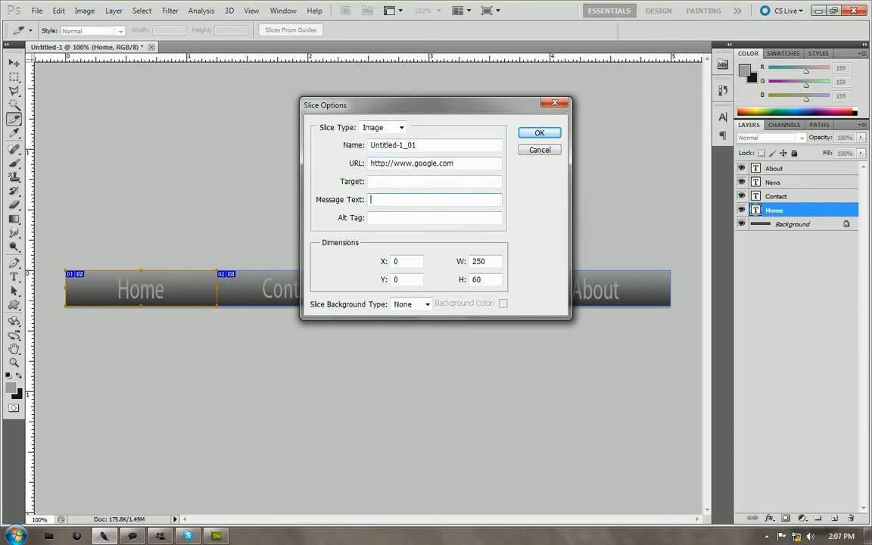
type("google")
left_click(371, 217)
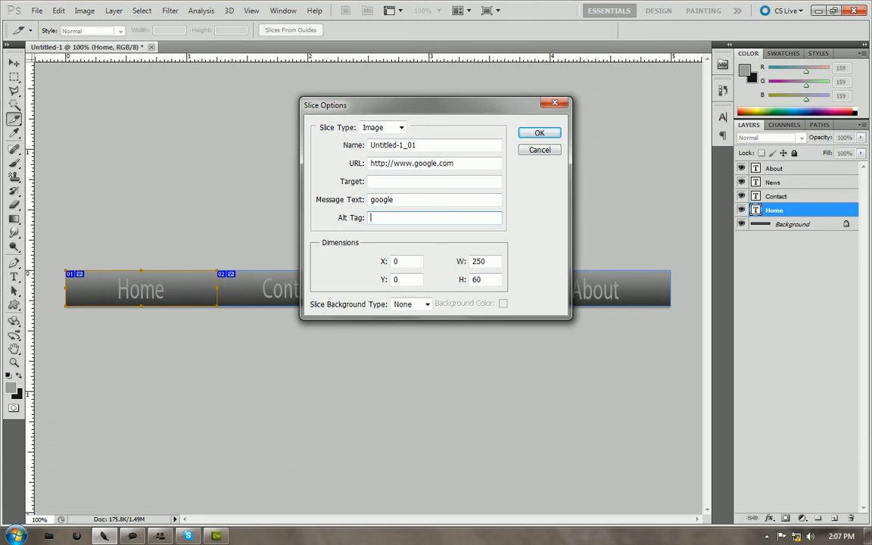
type("Home")
key("Return")
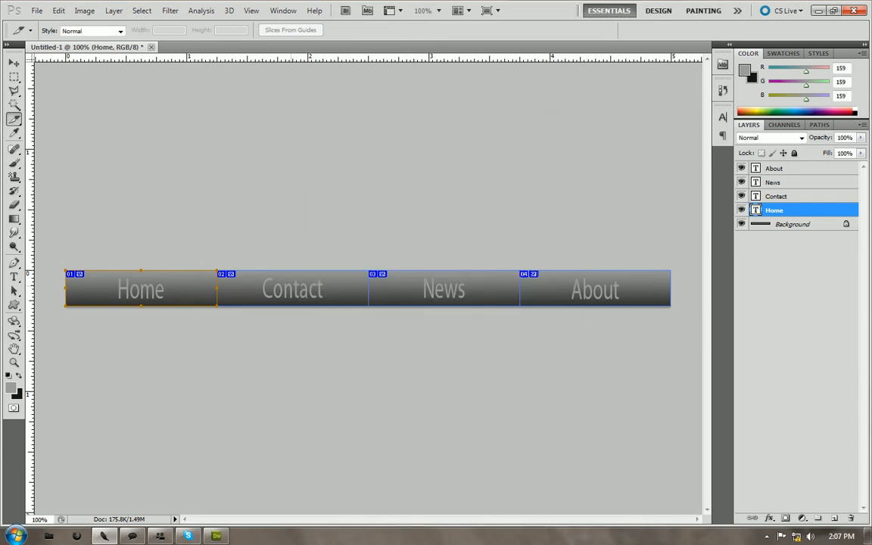
Set the Contact slice's link URL to the placeholder # in its slice options
right_click(279, 293)
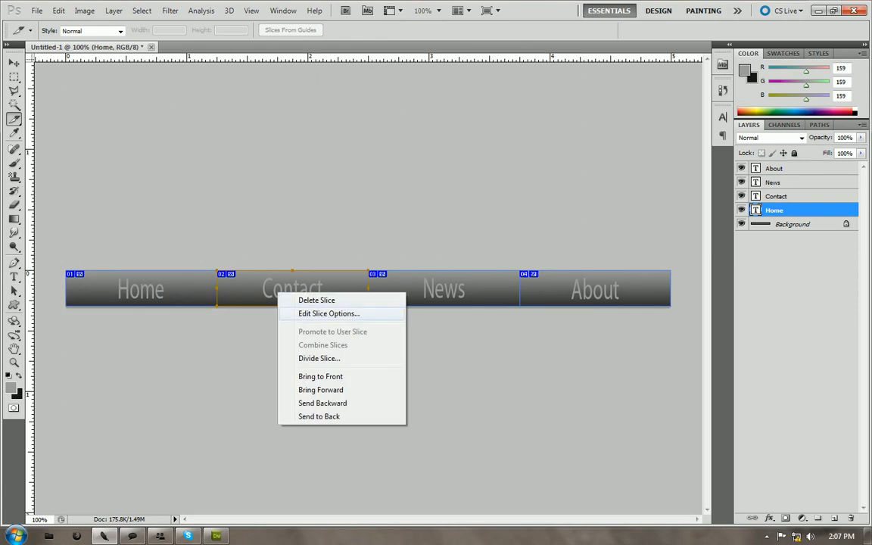
left_click(329, 314)
left_click(435, 162)
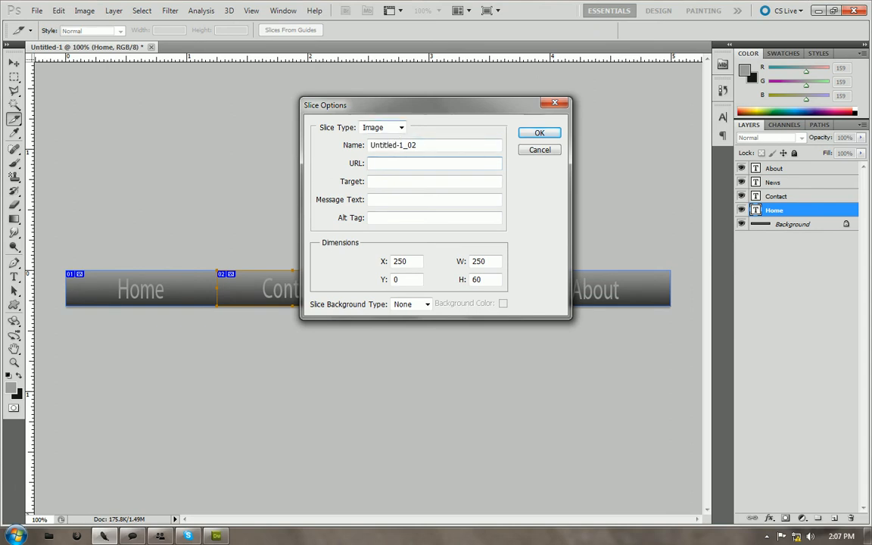
type("#")
key("Return")
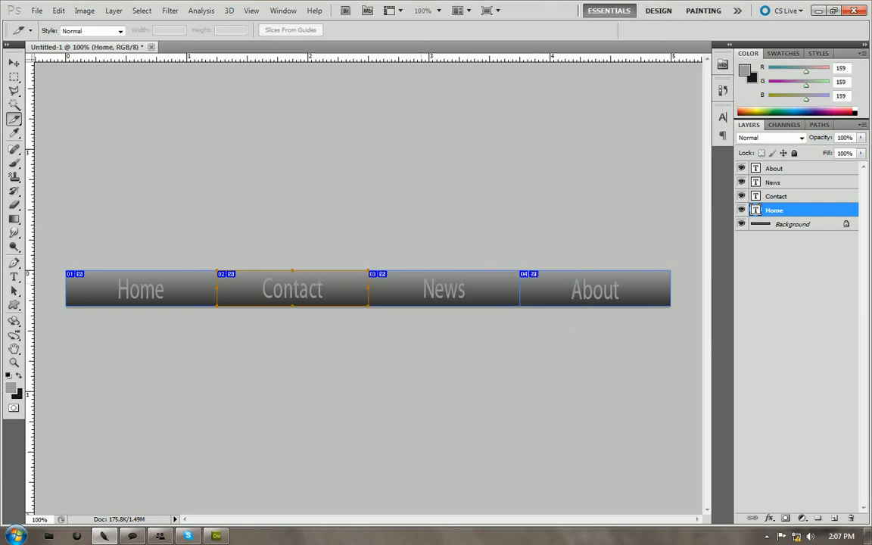
Set the News slice's link URL to the placeholder # in its slice options
right_click(421, 285)
left_click(473, 305)
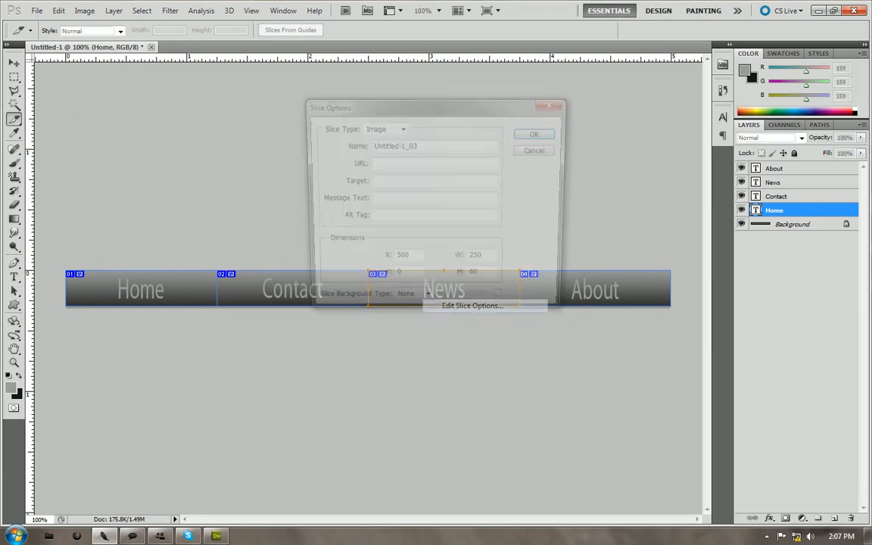
type("#")
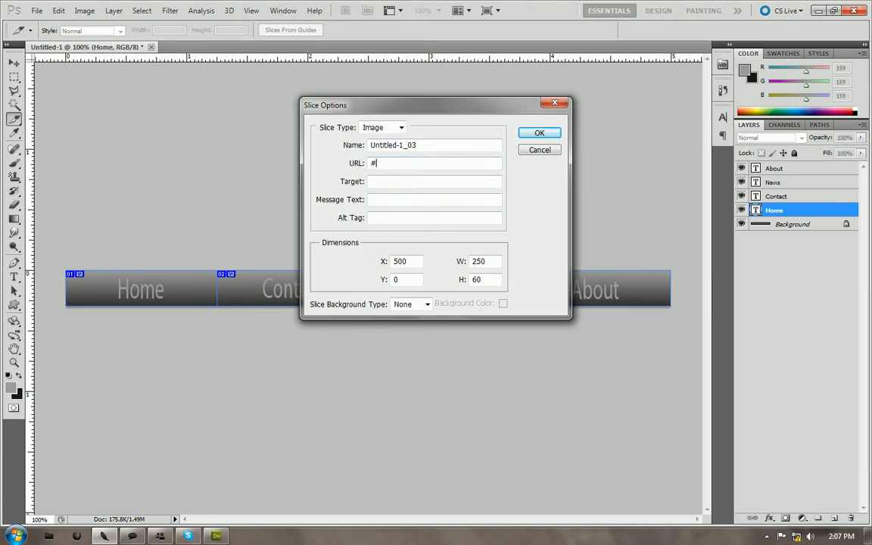
key("Return")
Set the About slice's link URL to the placeholder # in its slice options
right_click(567, 295)
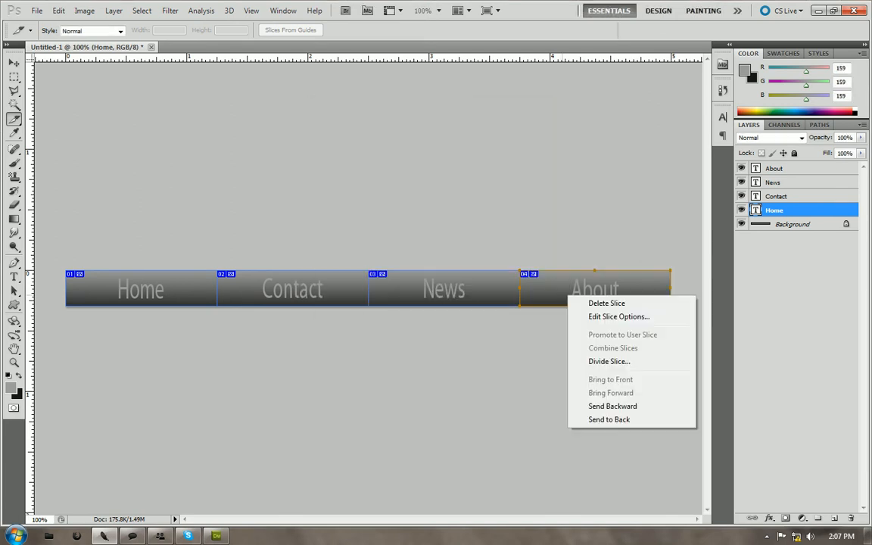
left_click(619, 316)
key("Tab")
type("#")
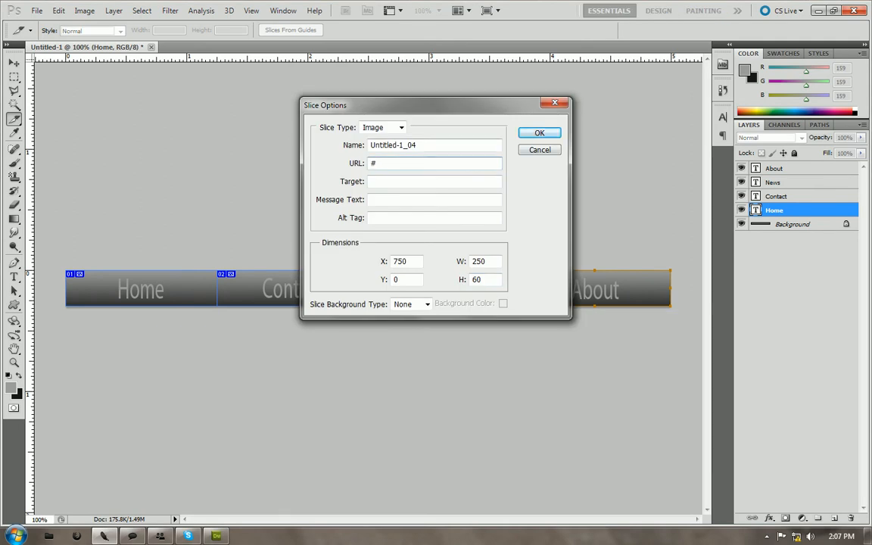
key("Return")
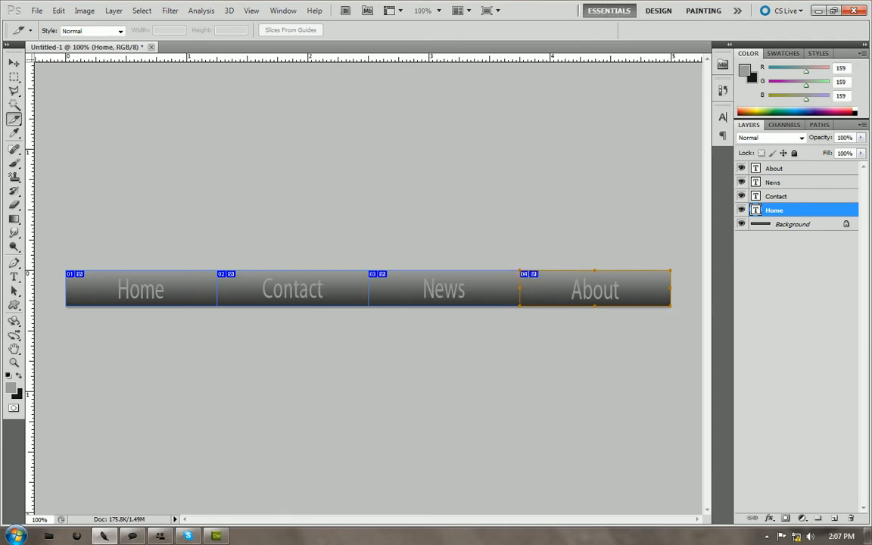
Export all slices for the web as PNG-24 with HTML and Images, saved as index in the menu site folder
left_click(36, 11)
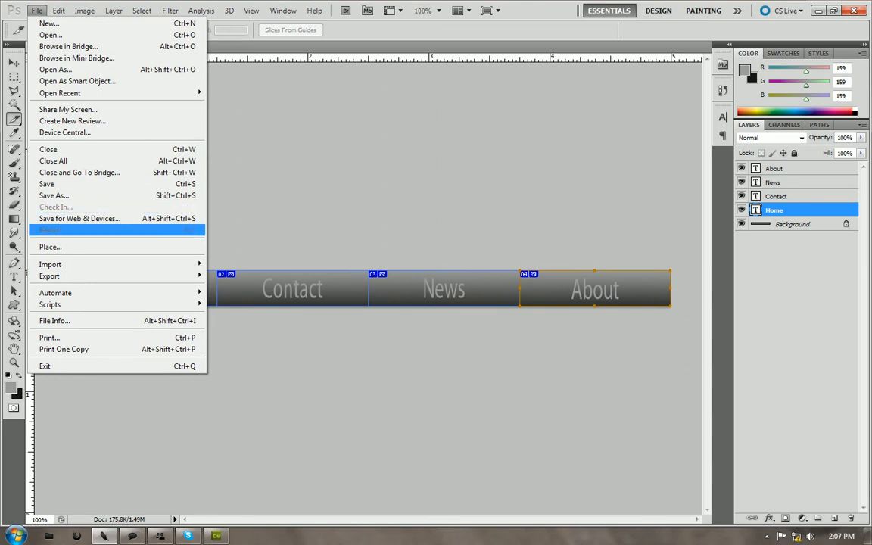
left_click(76, 218)
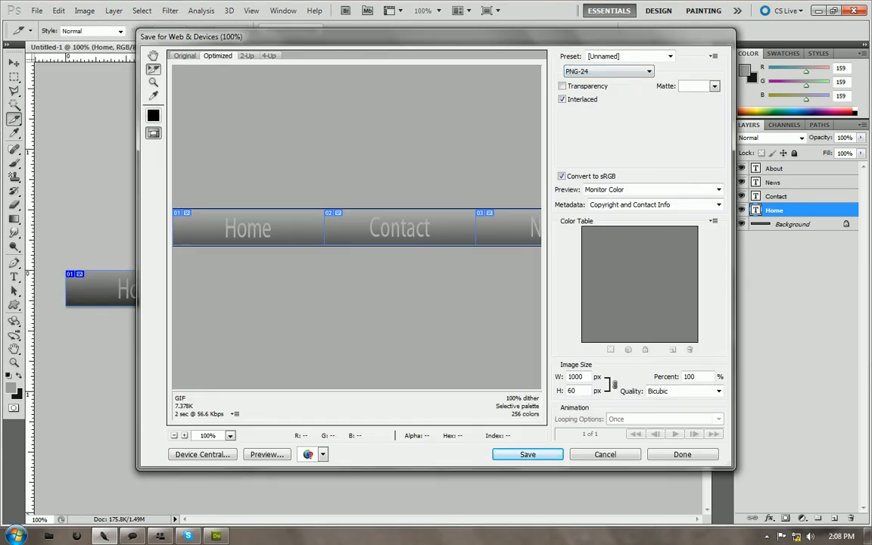
key("Return")
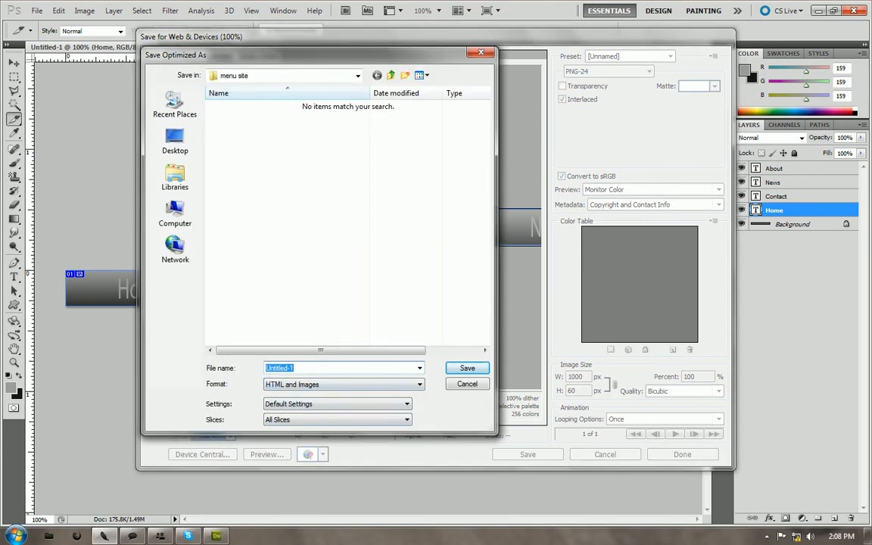
left_click(345, 384)
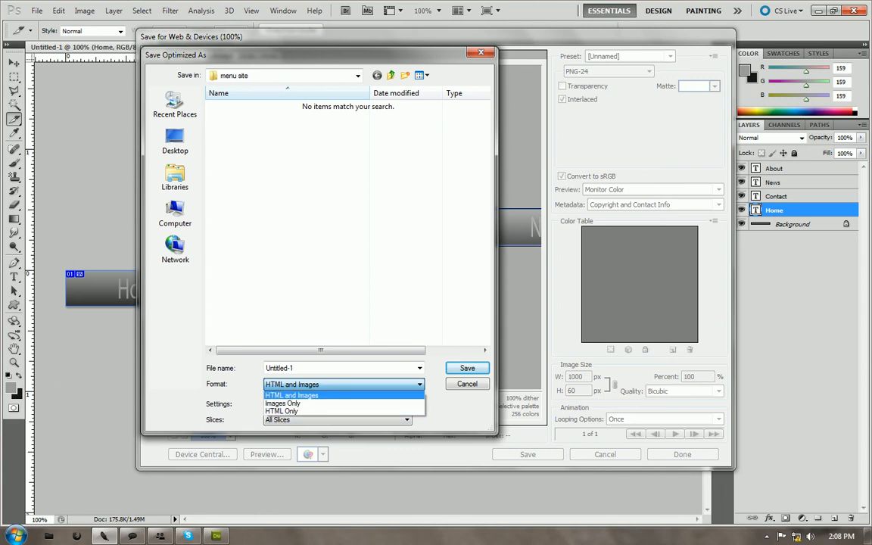
key("Return")
key("shift+Tab")
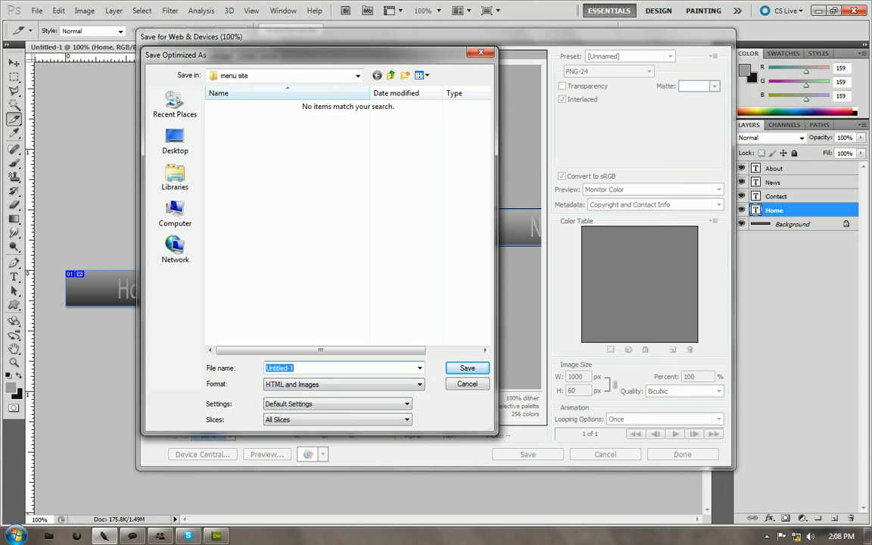
type("index")
key("Return")
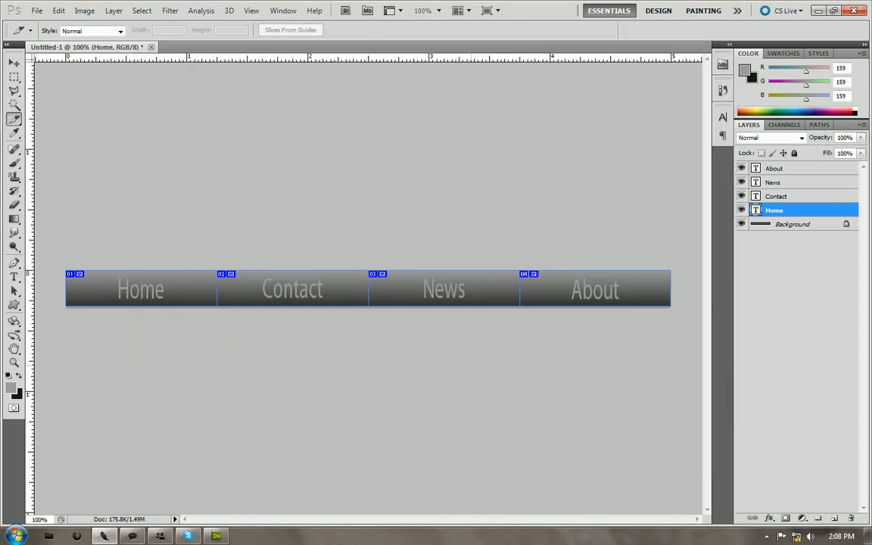
Go to the desktop and open the index page from the menu site folder in Firefox
key("super+d")
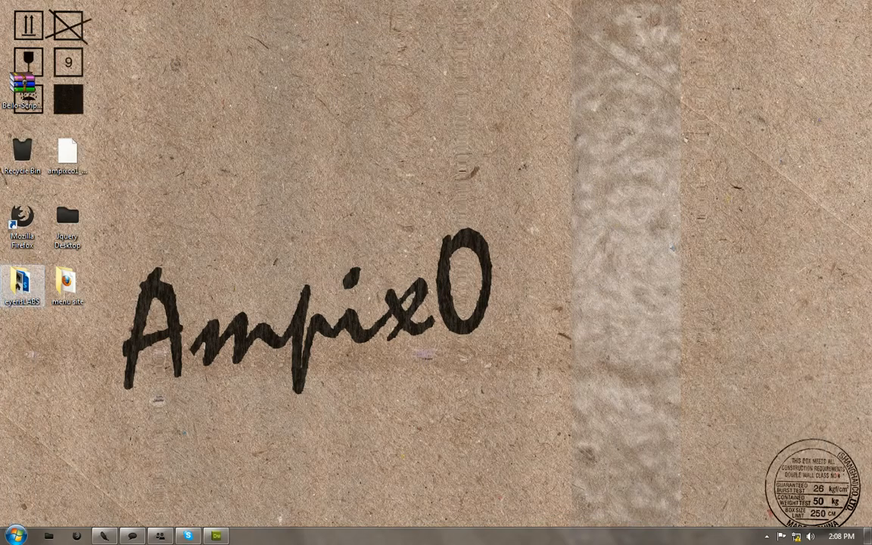
double_click(67, 284)
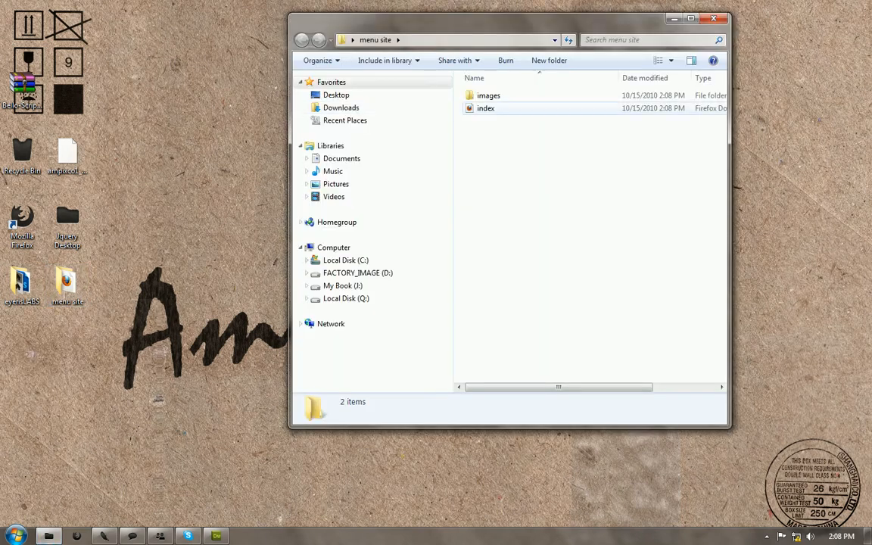
left_click(485, 108)
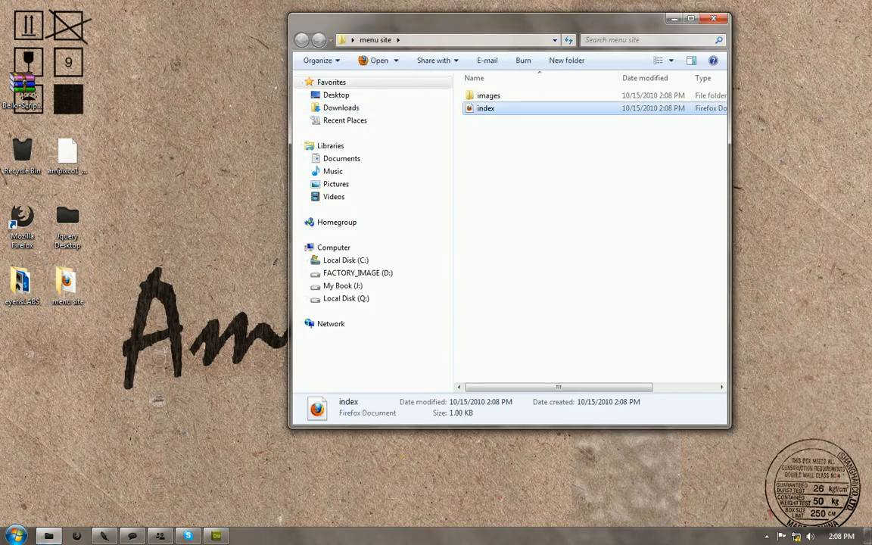
key("Return")
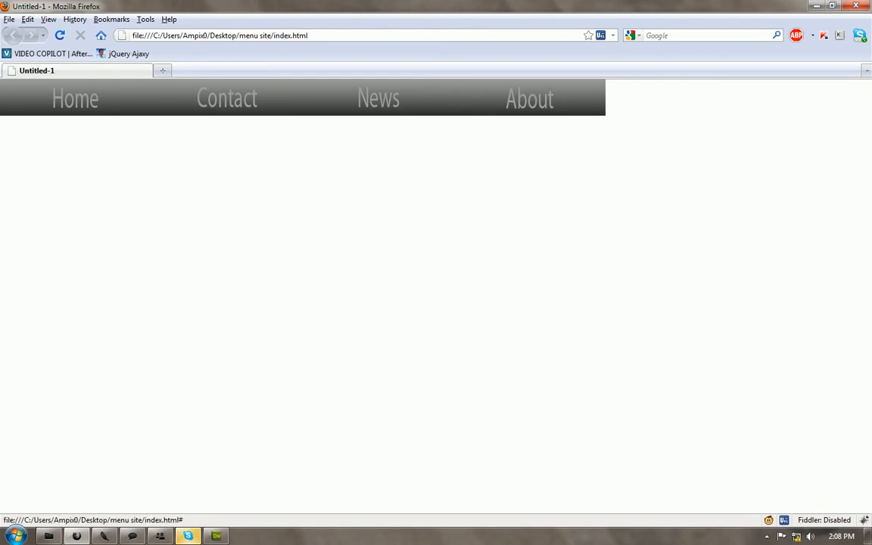
Test the Home link, return to the navigation page and test the Contact link
left_click(75, 97)
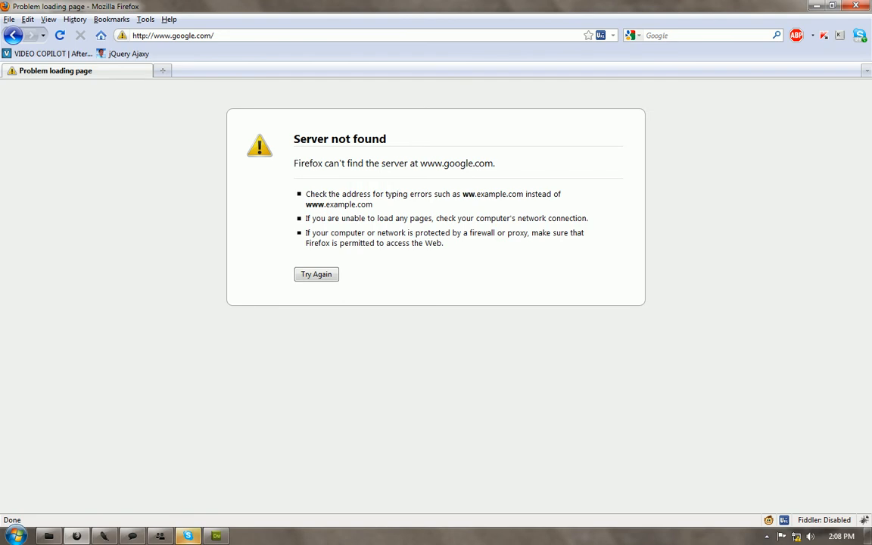
left_click(12, 35)
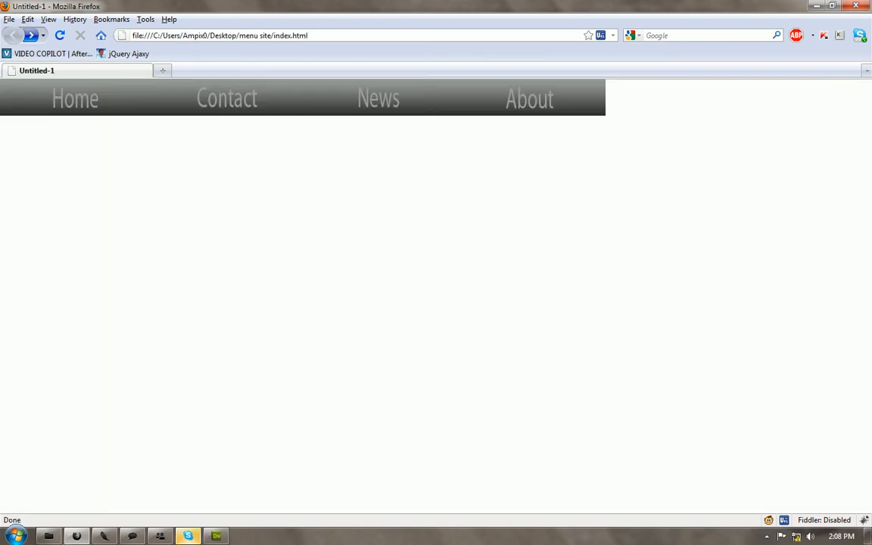
left_click(227, 98)
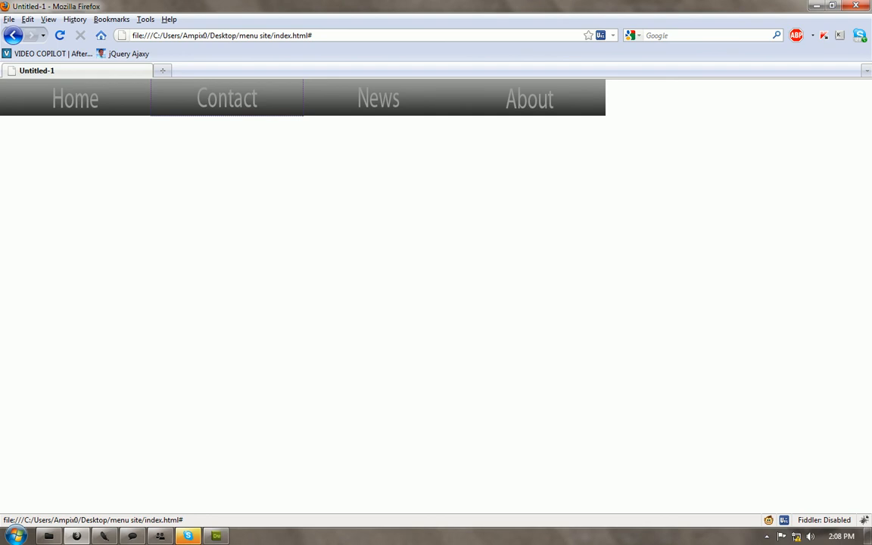
View the page's source and examine the table tag, the first cell's link and its image file, returning to the source
key("ctrl+u")
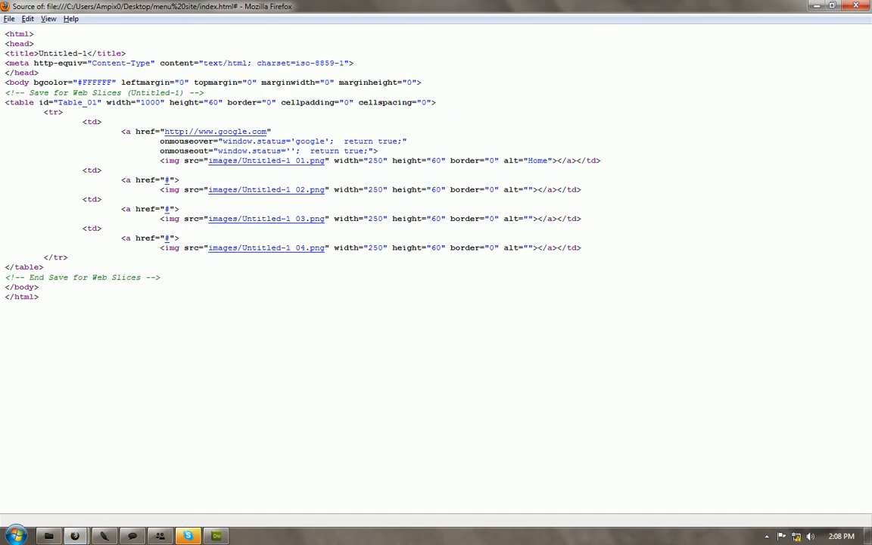
left_click_drag(5, 102, 422, 102)
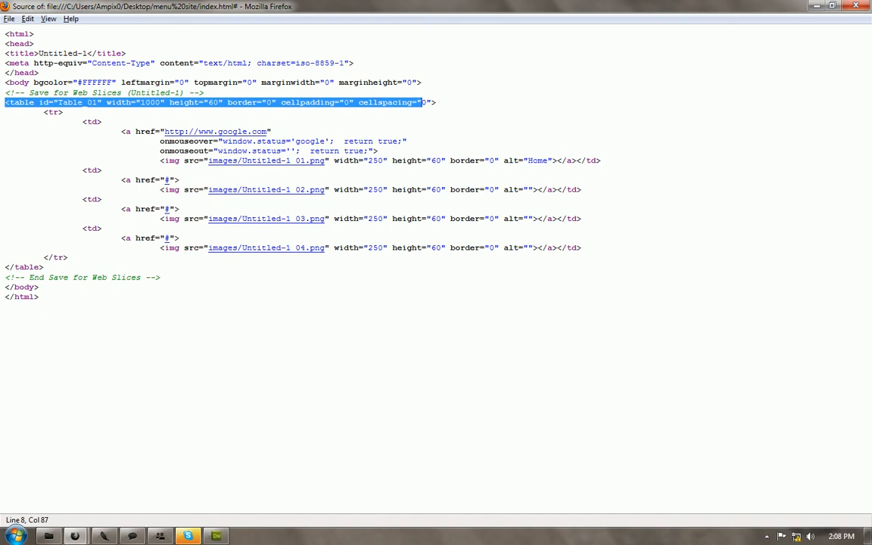
left_click_drag(82, 121, 102, 170)
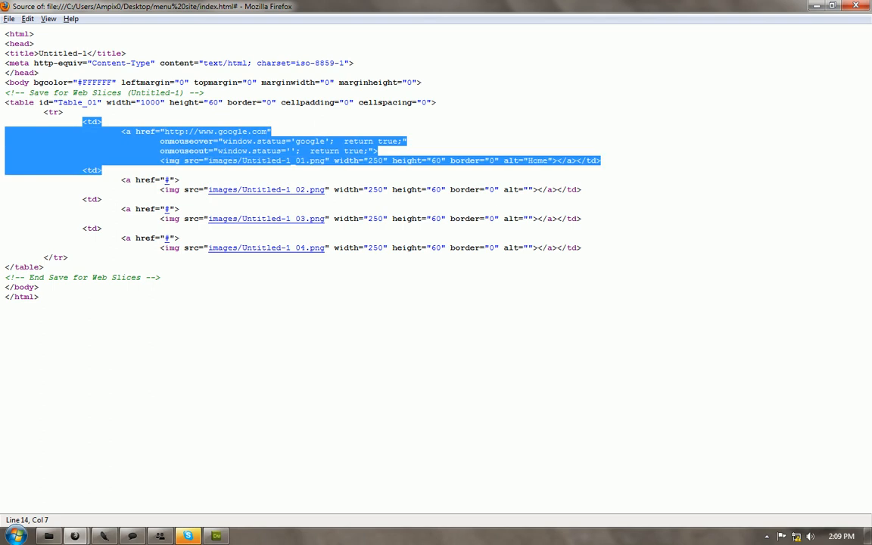
left_click(160, 142)
left_click_drag(121, 132, 271, 131)
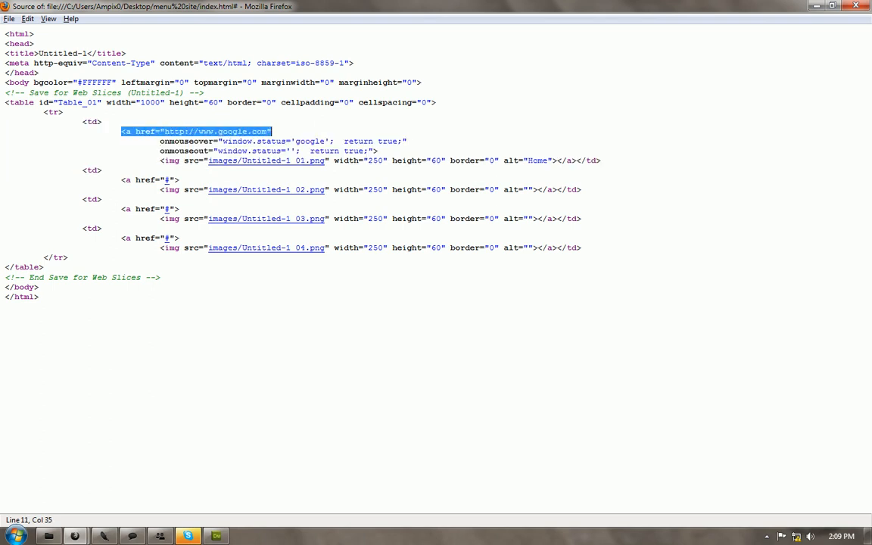
left_click_drag(378, 151, 204, 161)
left_click(160, 142)
left_click(227, 160)
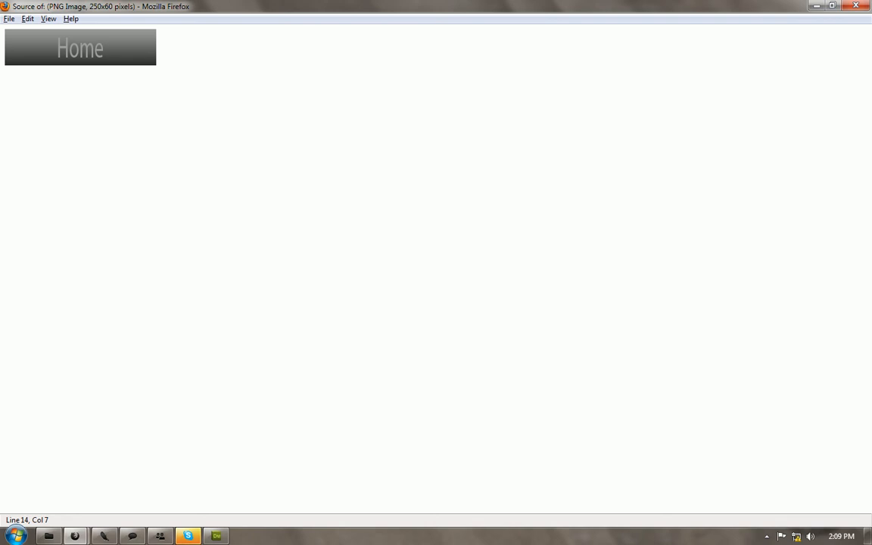
key("alt+Left")
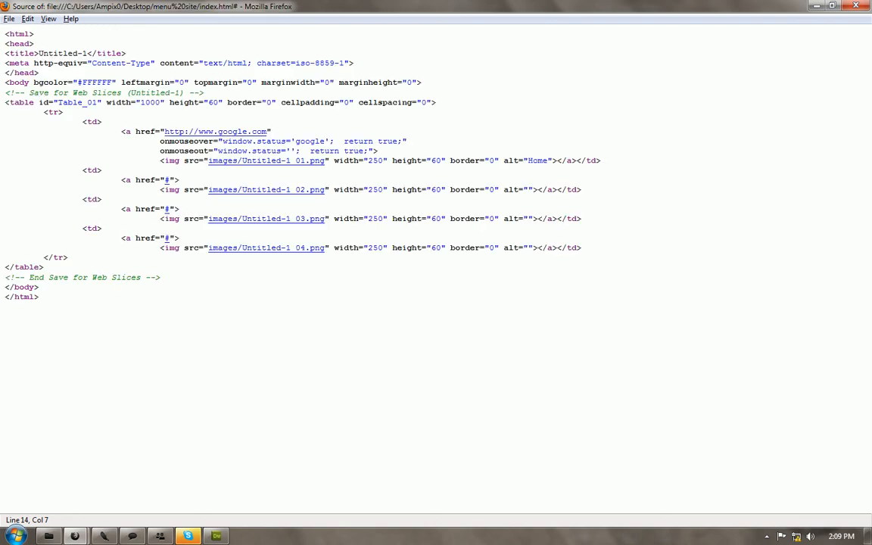
Examine the remaining table cells and the slice comment in the source code, and close the source view
left_click_drag(82, 170, 123, 239)
left_click(44, 267)
left_click(204, 92)
key("ctrl+w")
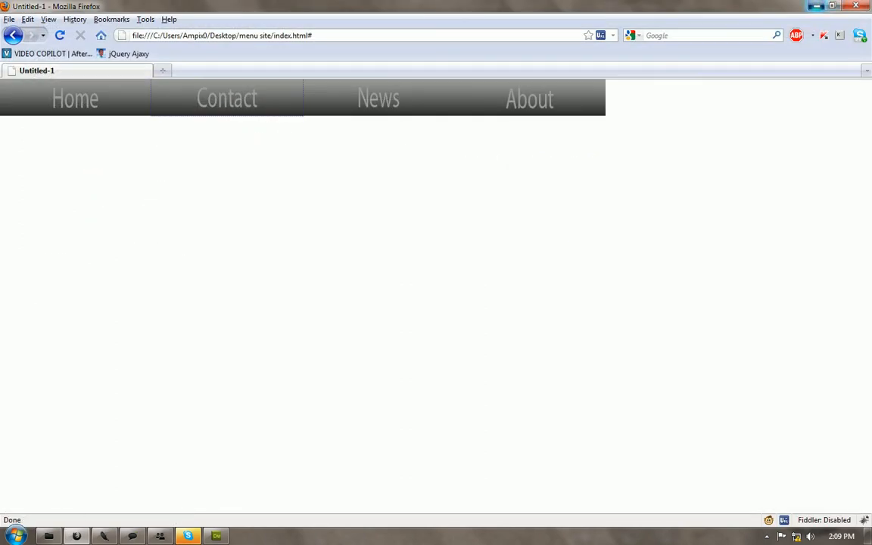
Leave the browser and open the index file from the menu site folder for editing in Notepad++
key("ctrl+w")
right_click(497, 109)
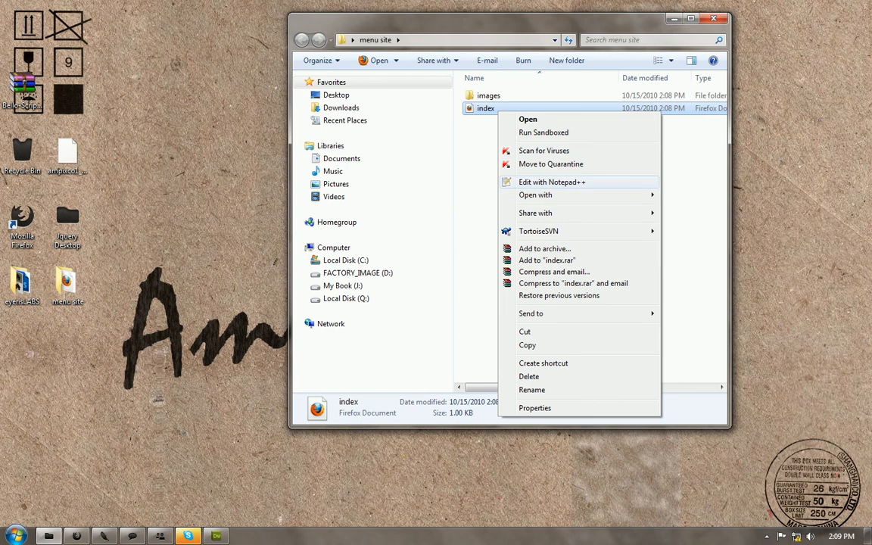
left_click(552, 182)
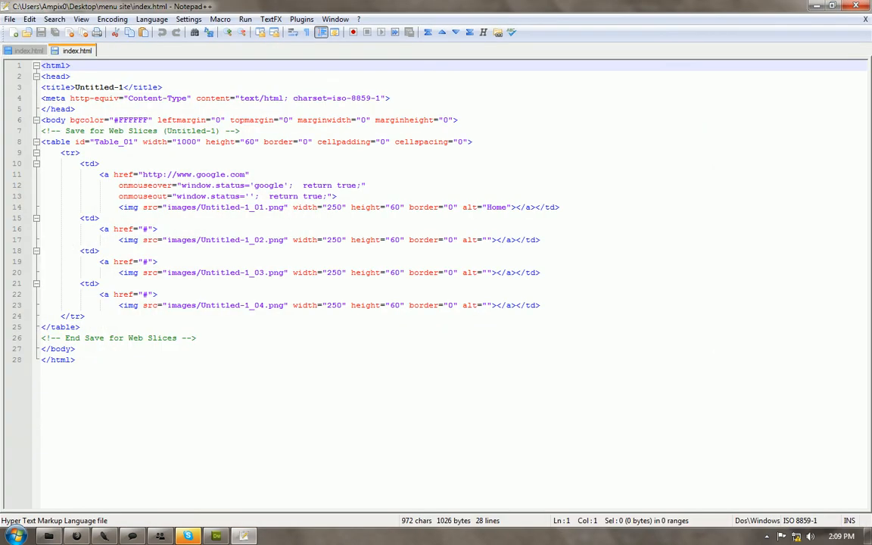
Add an opening <center> tag on a new line between the opening slices comment and the table tag
left_click(241, 131)
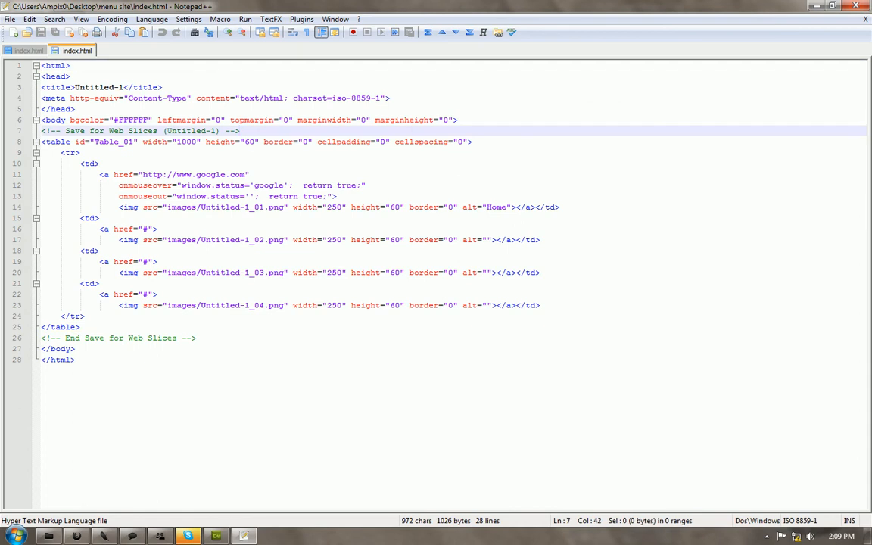
key("Return")
type("<center>")
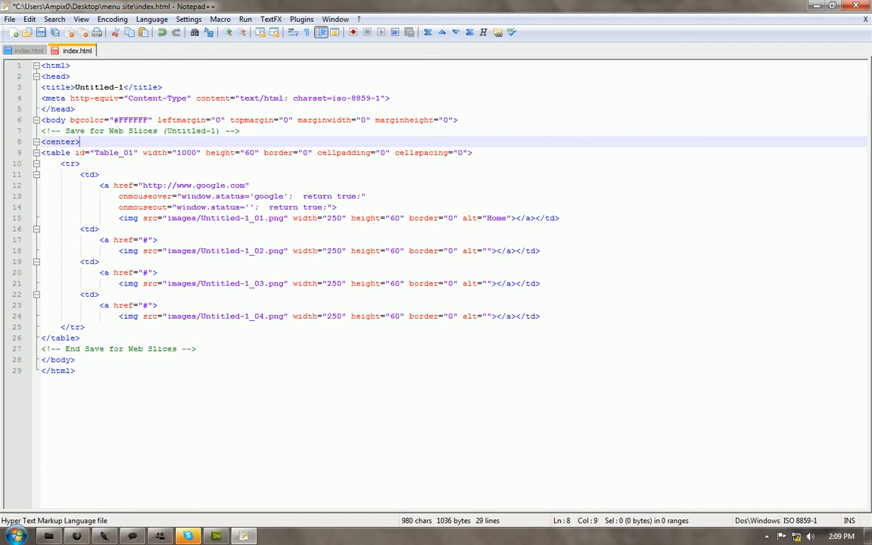
Add a closing </center> tag on a new line directly after the closing table tag
left_click(80, 338)
key("Return")
type("<cent")
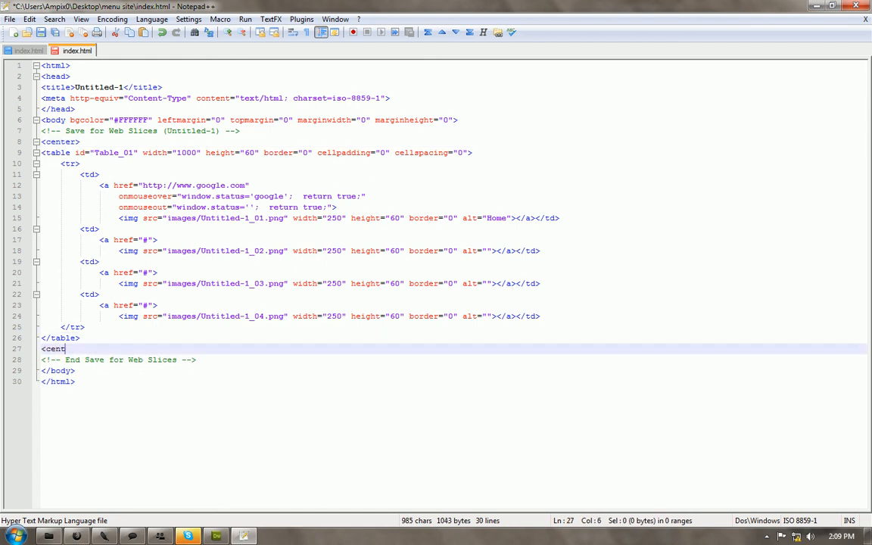
key("BackSpace")
key("BackSpace")
key("BackSpace")
key("BackSpace")
key("BackSpace")
type("</center>")
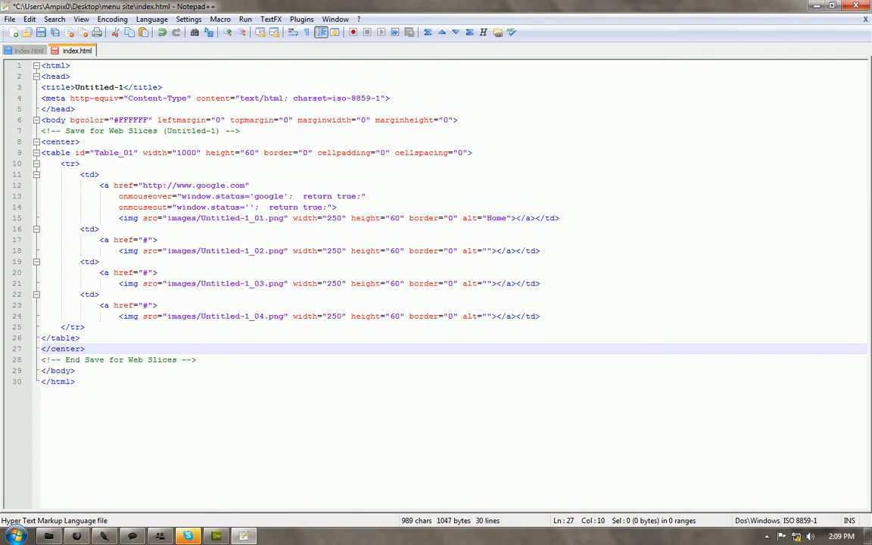
Save the edited index.html file and reload the navigation page in Firefox
left_click(76, 381)
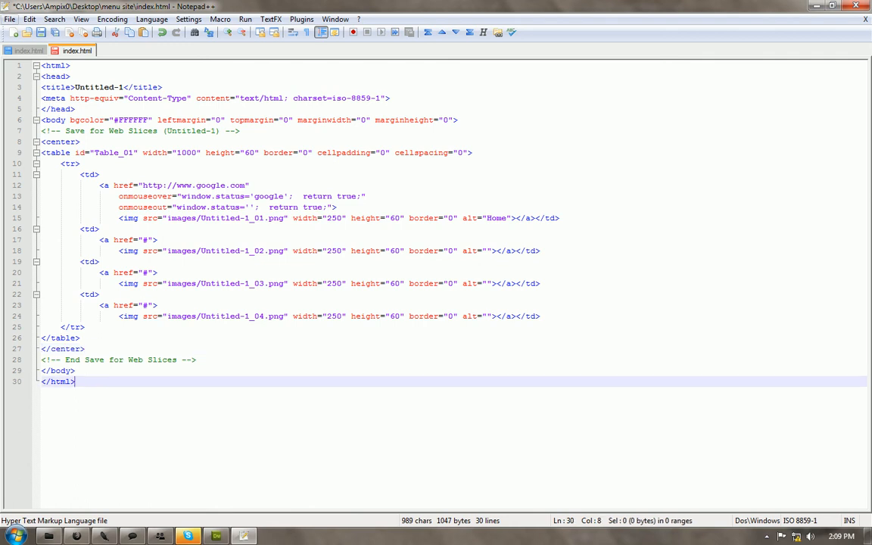
left_click(10, 19)
left_click(31, 73)
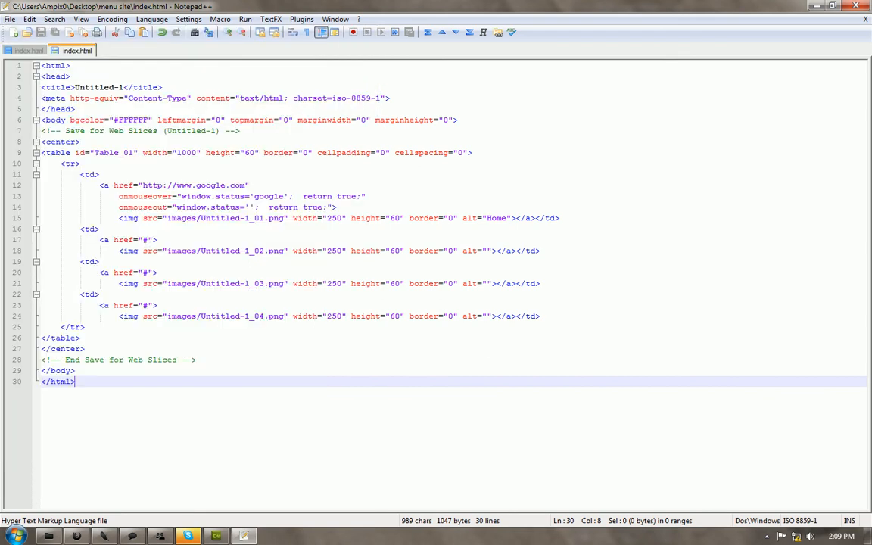
mouse_move(76, 535)
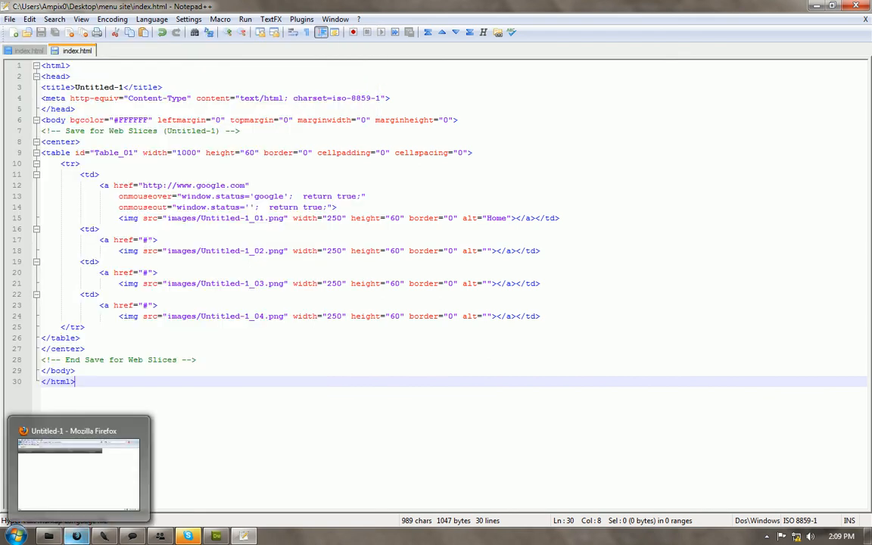
left_click(67, 454)
key("F5")
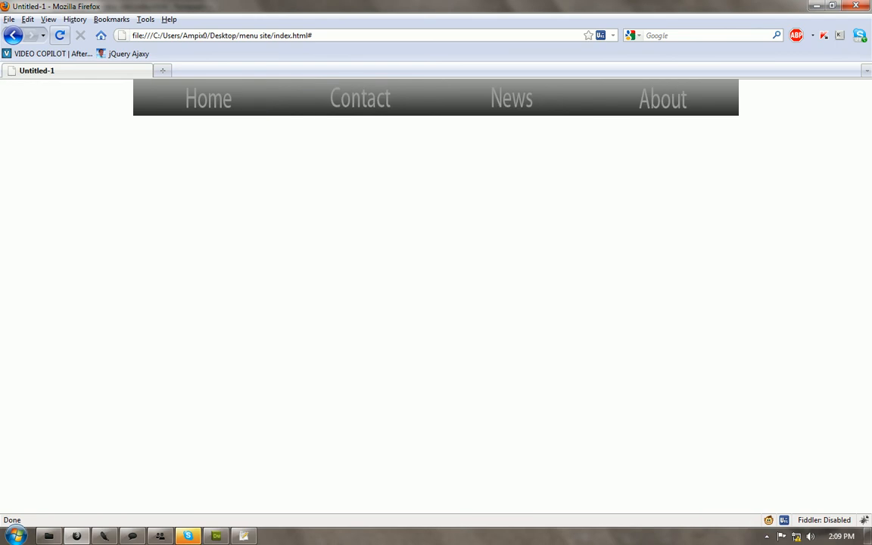